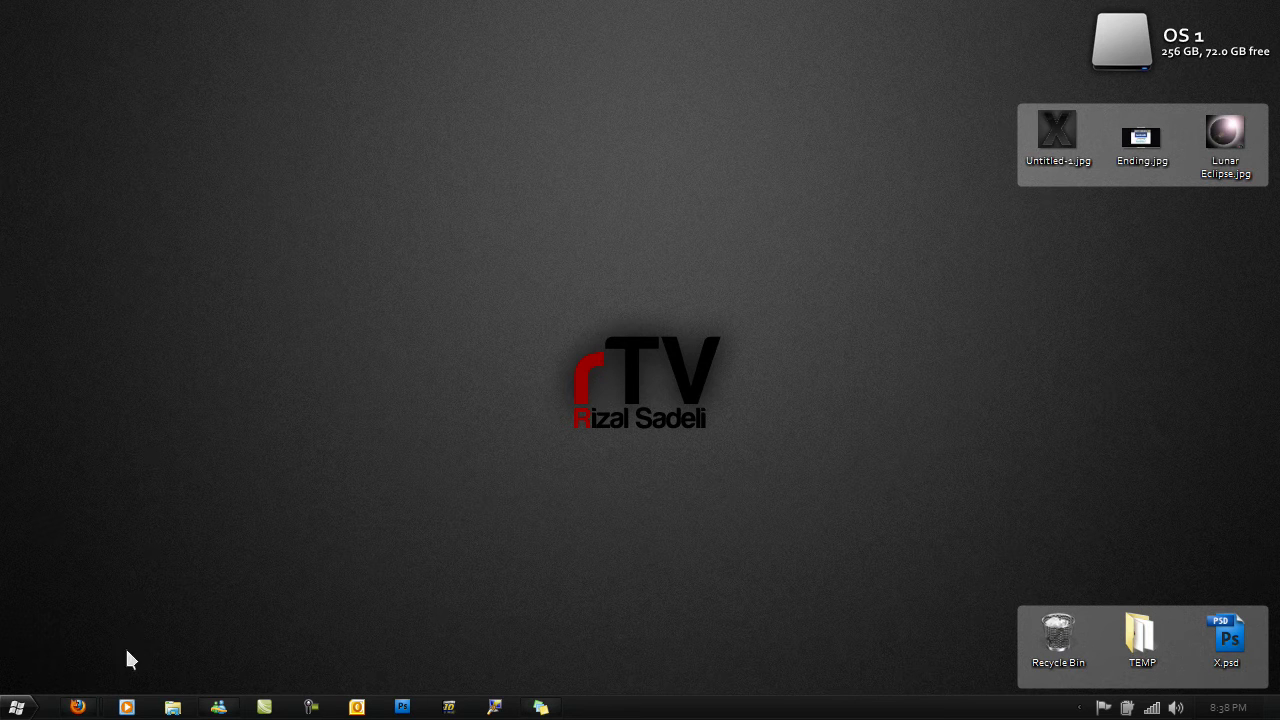
# Switch to Firefox and open the "kuro for AvePreview" page from the deviantART search results for AvePreview.
pyautogui.moveTo(77, 706)
pyautogui.click(315, 650)
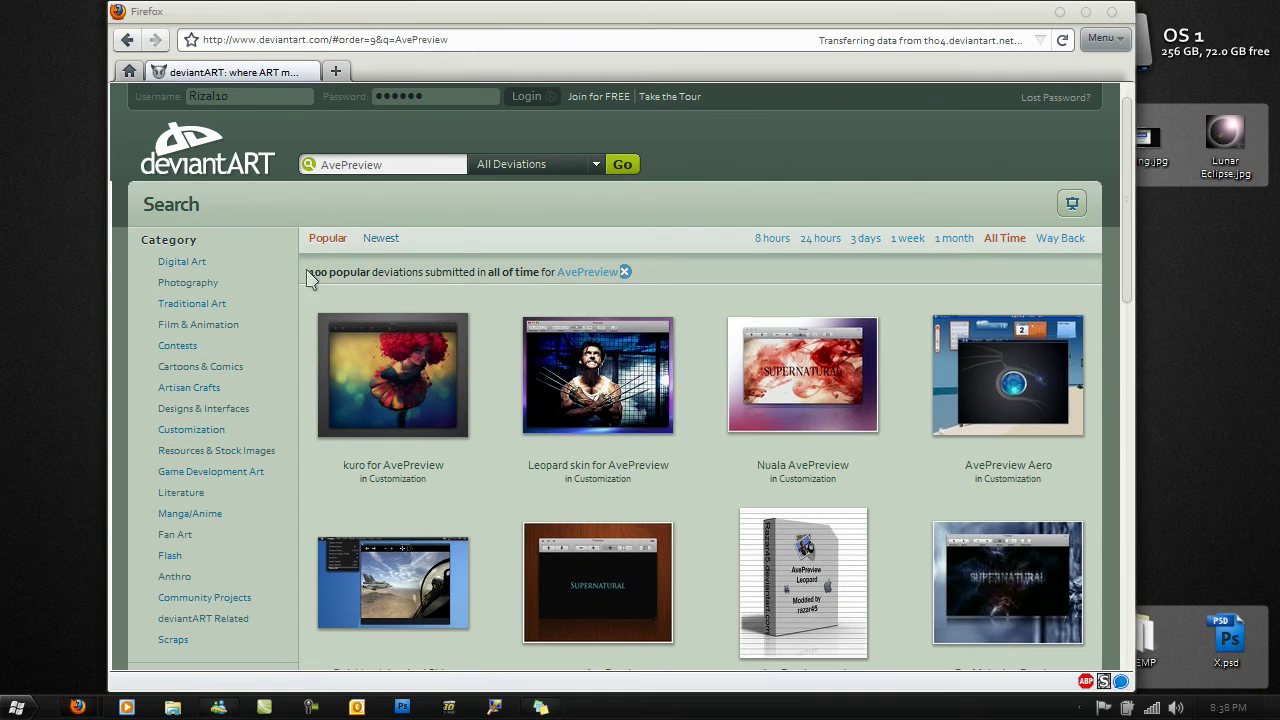
pyautogui.click(387, 164)
pyautogui.moveTo(1125, 159); pyautogui.dragTo(1127, 190)
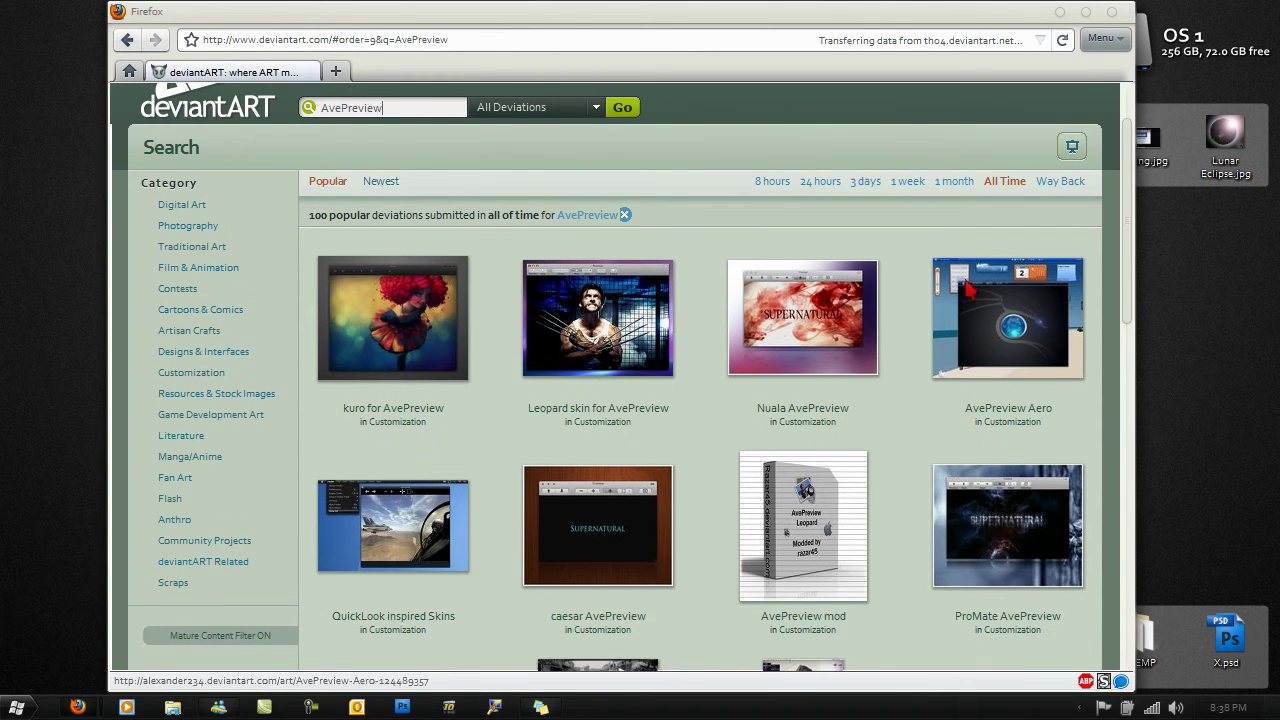
pyautogui.scroll(1, 900, 290)
pyautogui.scroll(-1, 393, 370)
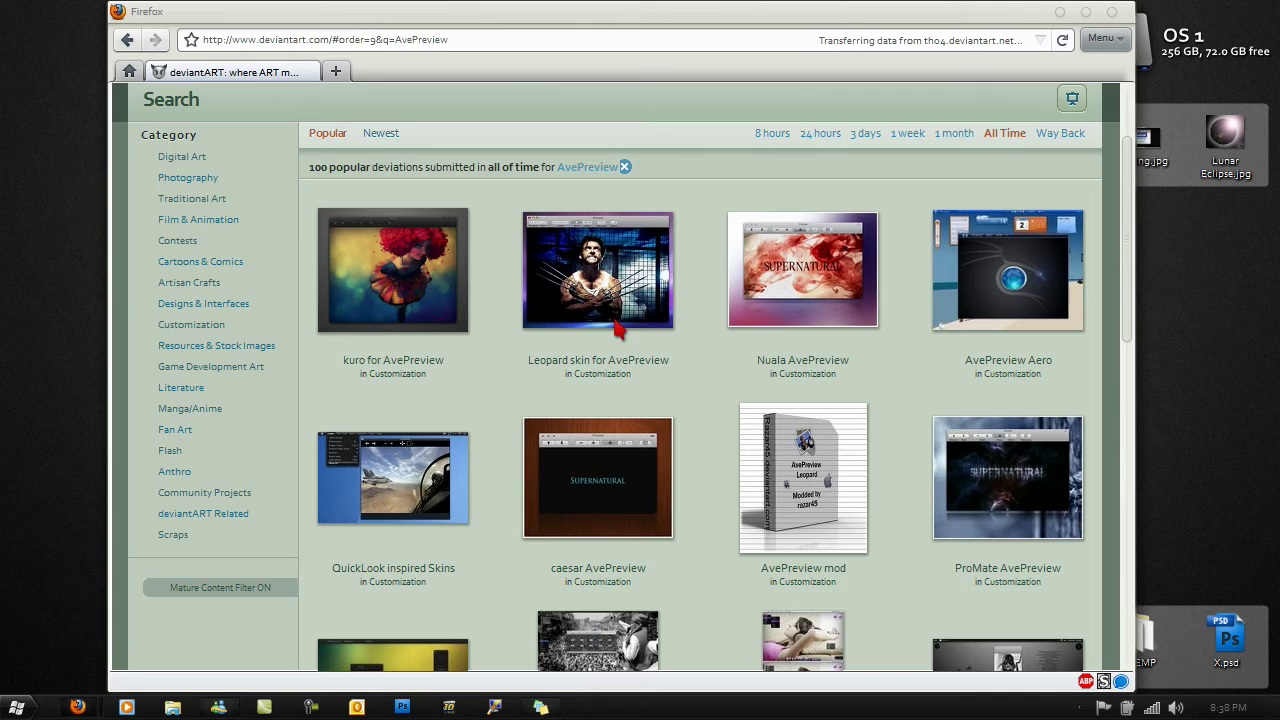
pyautogui.click(386, 338)
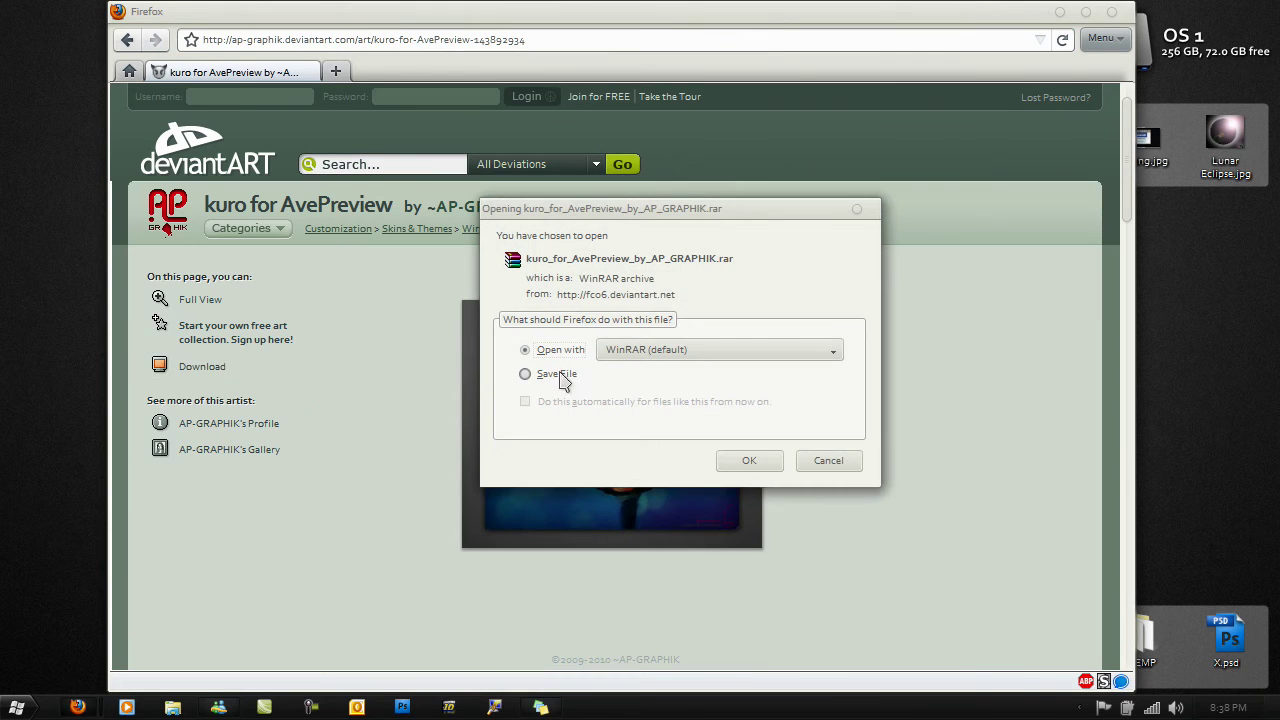
# Save the kuro_for_AvePreview_by_AP_GRAPHIK.rar download to disk and minimize the browser.
pyautogui.click(561, 377)
pyautogui.click(775, 462)
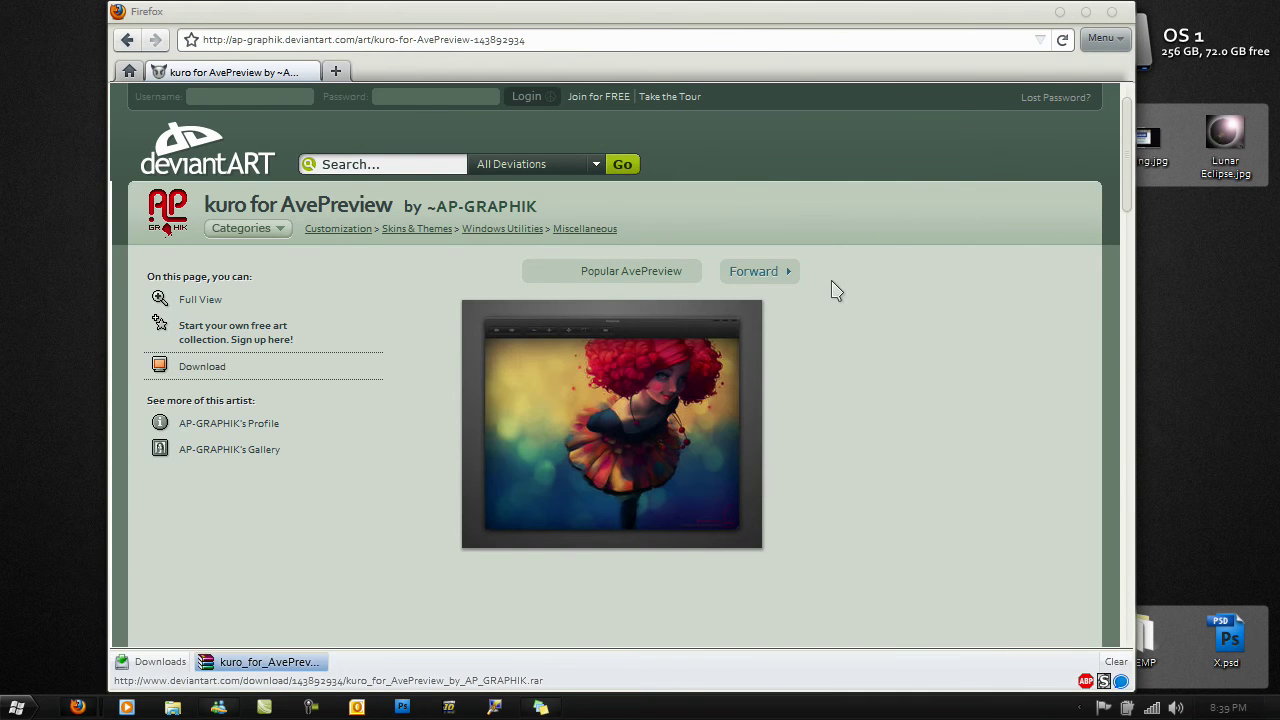
pyautogui.click(1060, 12)
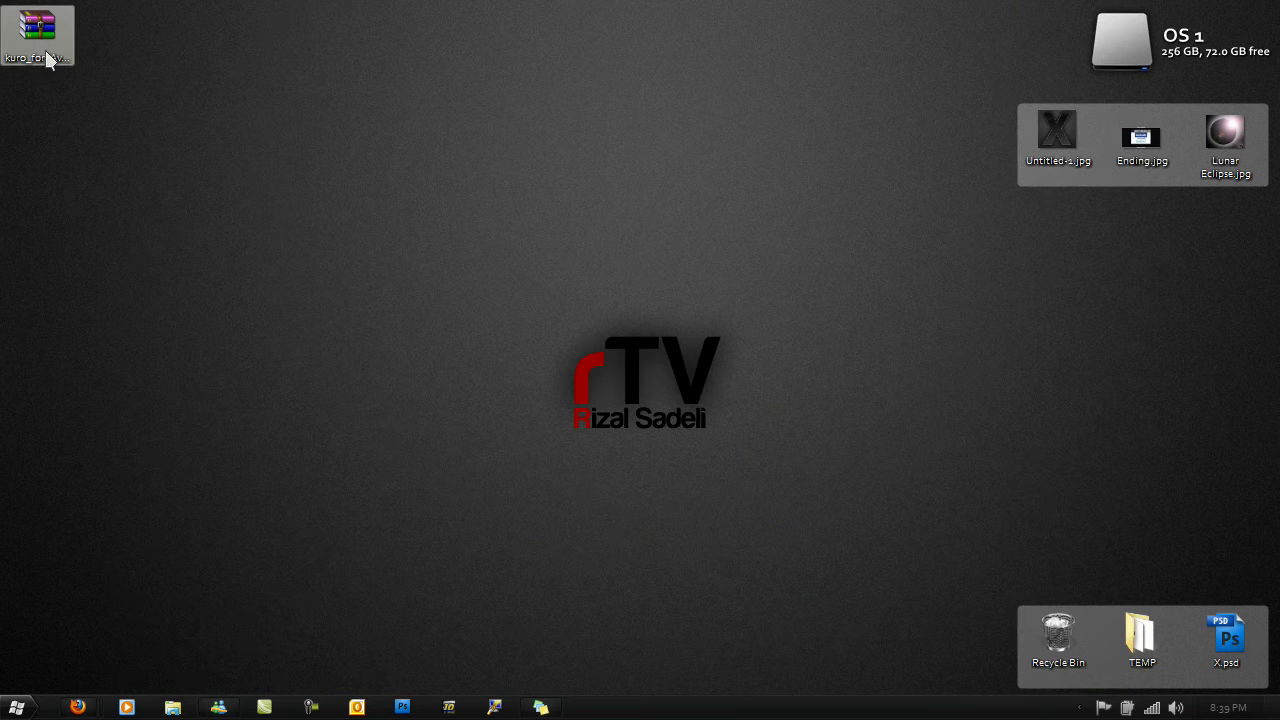
# Extract the downloaded kuro_for_AvePreview_by_AP_GRAPHIK.rar archive on the desktop into a folder of the same name.
pyautogui.rightClick(46, 50)
pyautogui.click(33, 29)
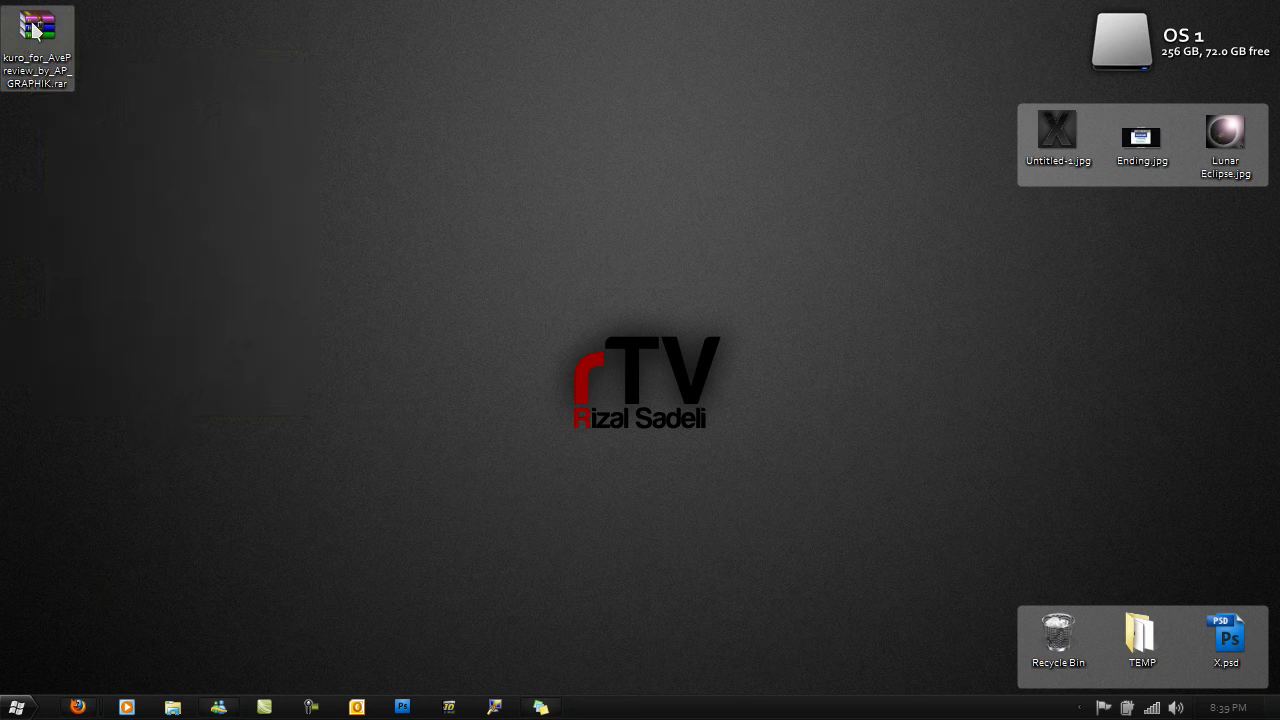
pyautogui.rightClick(35, 29)
pyautogui.click(116, 94)
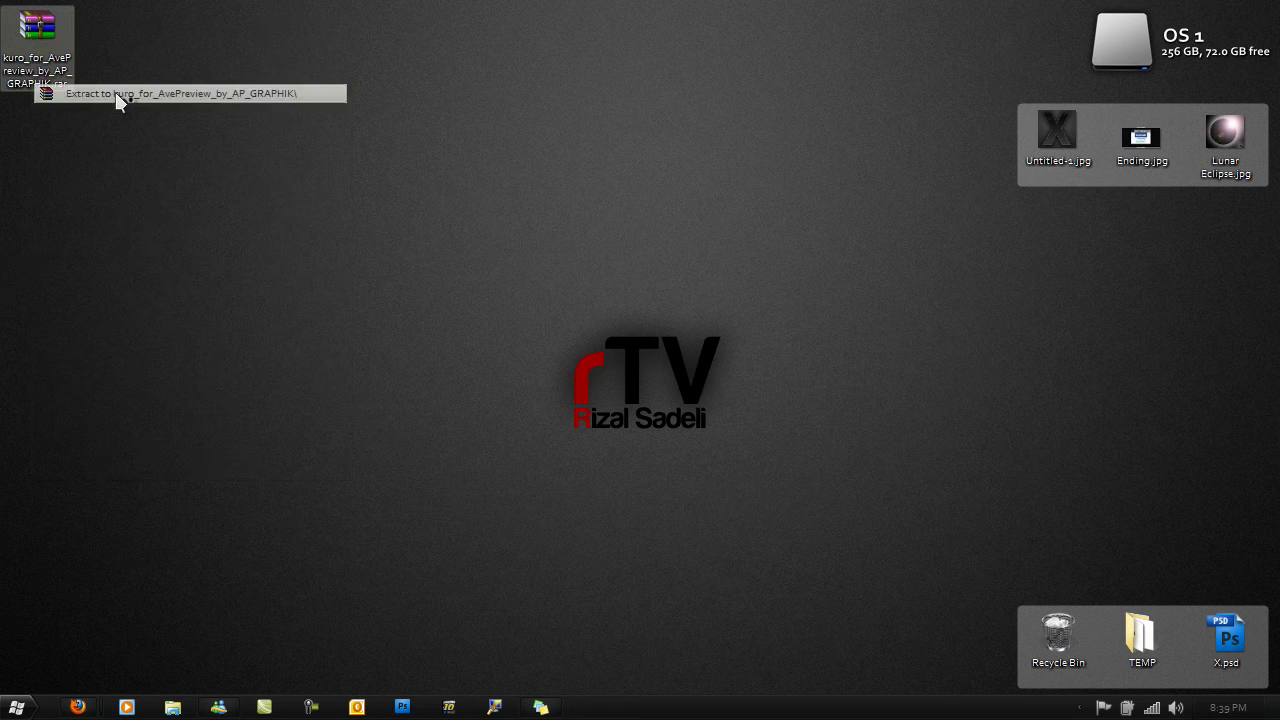
pyautogui.click(52, 132)
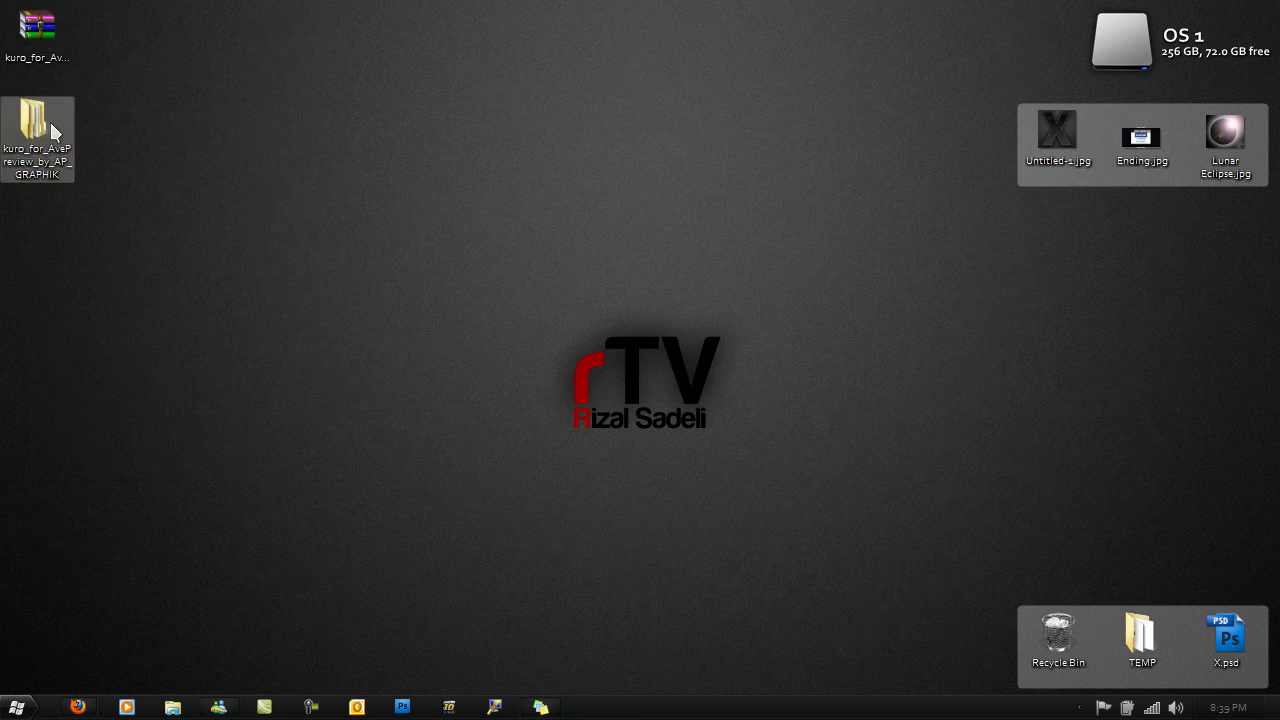
# Launch AvePreview.exe from the AvePreview subfolder of the extracted folder and put the folder window away.
pyautogui.doubleClick(52, 132)
pyautogui.doubleClick(415, 193)
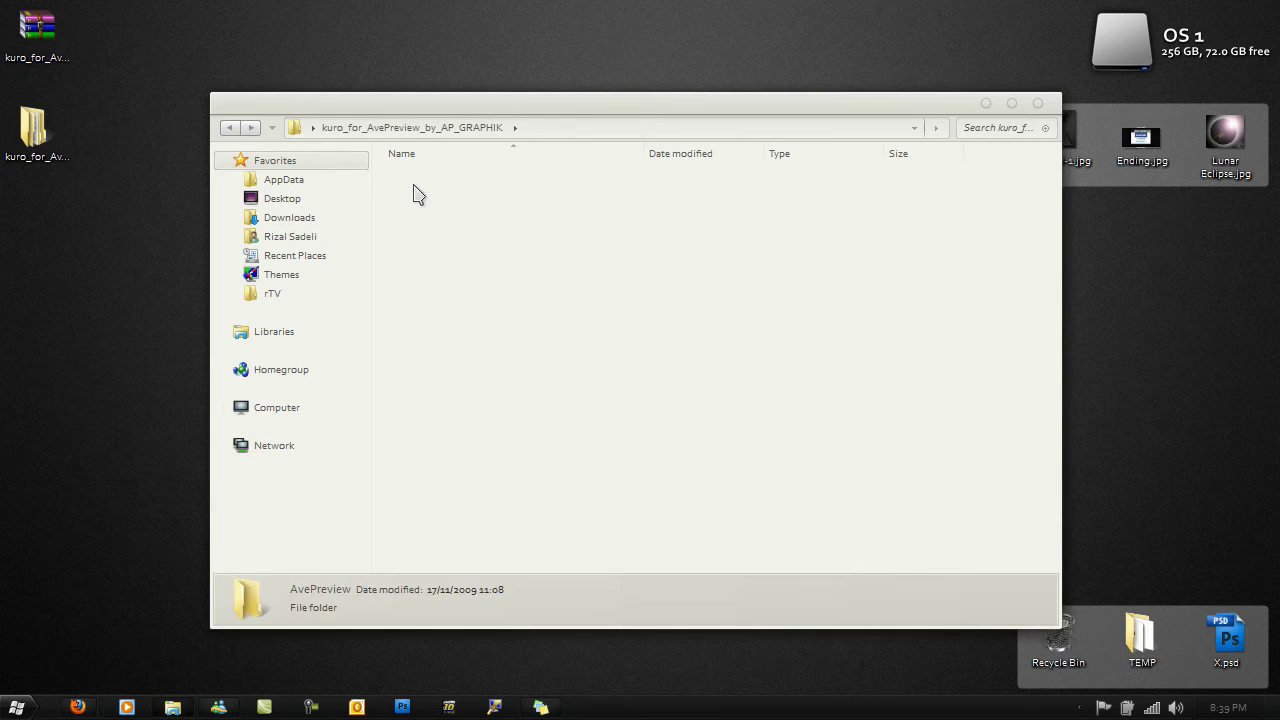
pyautogui.click(436, 226)
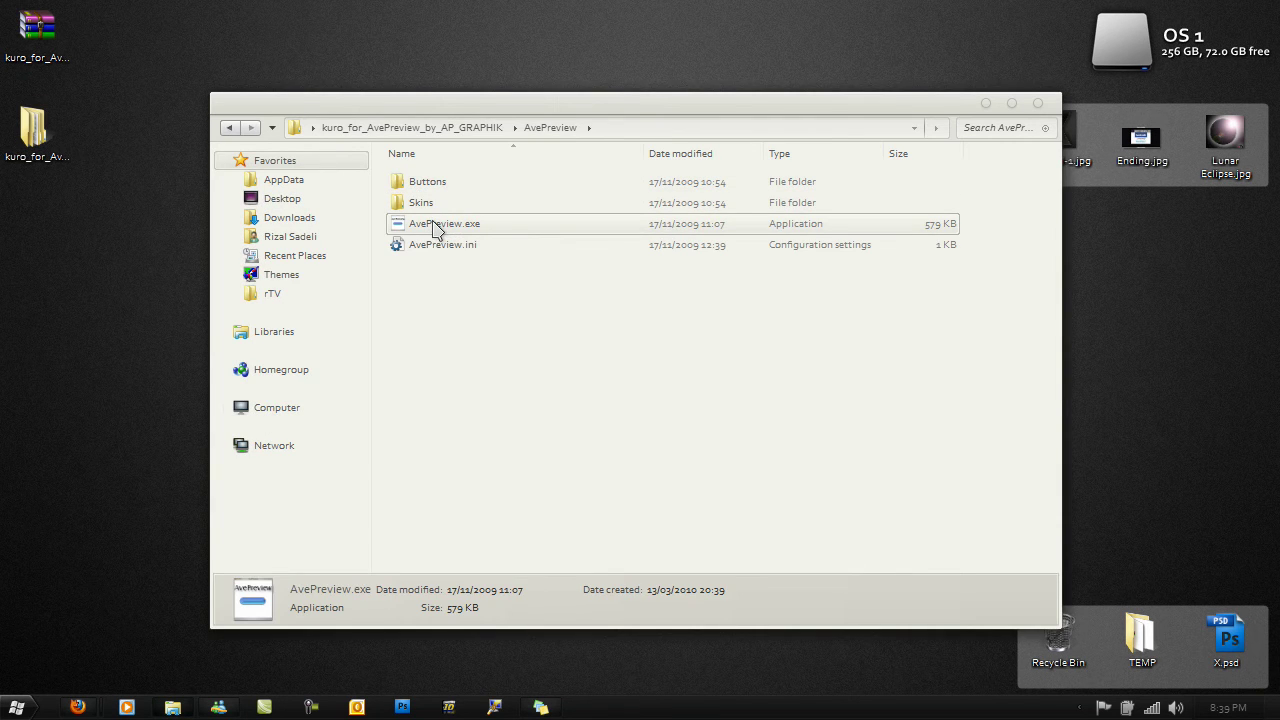
pyautogui.doubleClick(436, 226)
pyautogui.click(985, 103)
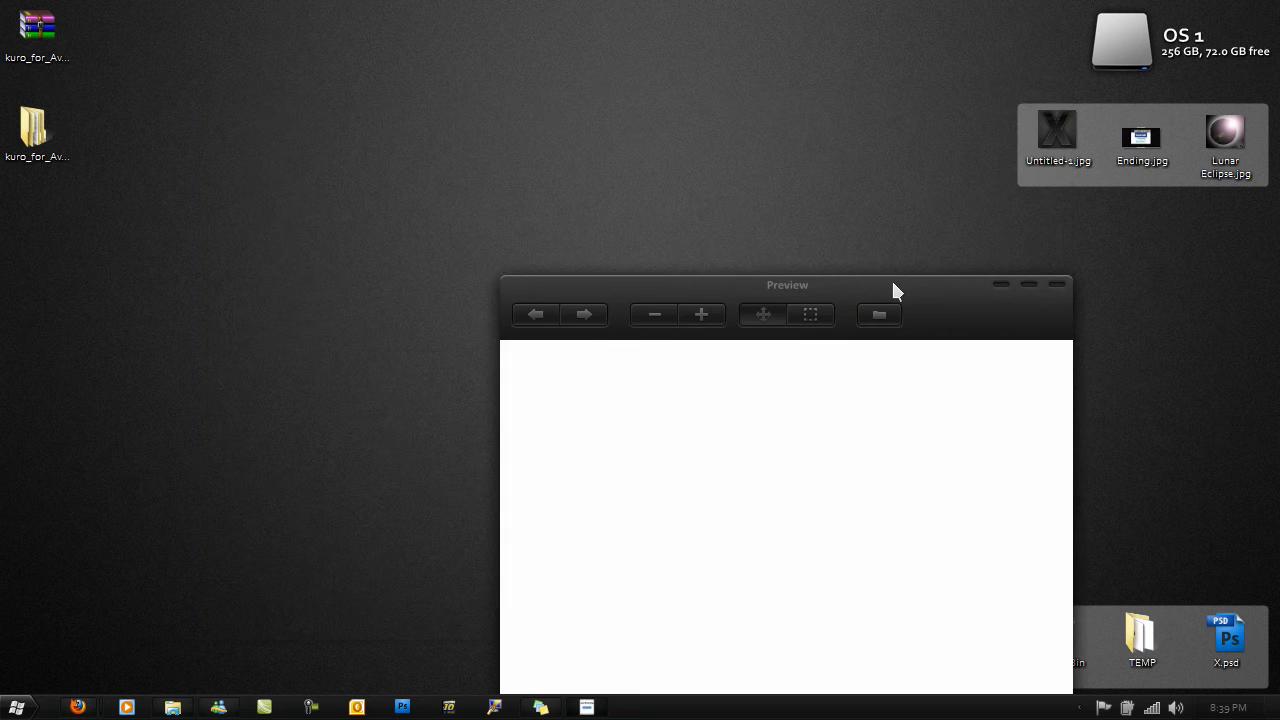
# Reposition the Preview window, view Ending.jpg from the desktop in it, and close the viewer.
pyautogui.moveTo(891, 285); pyautogui.dragTo(729, 65)
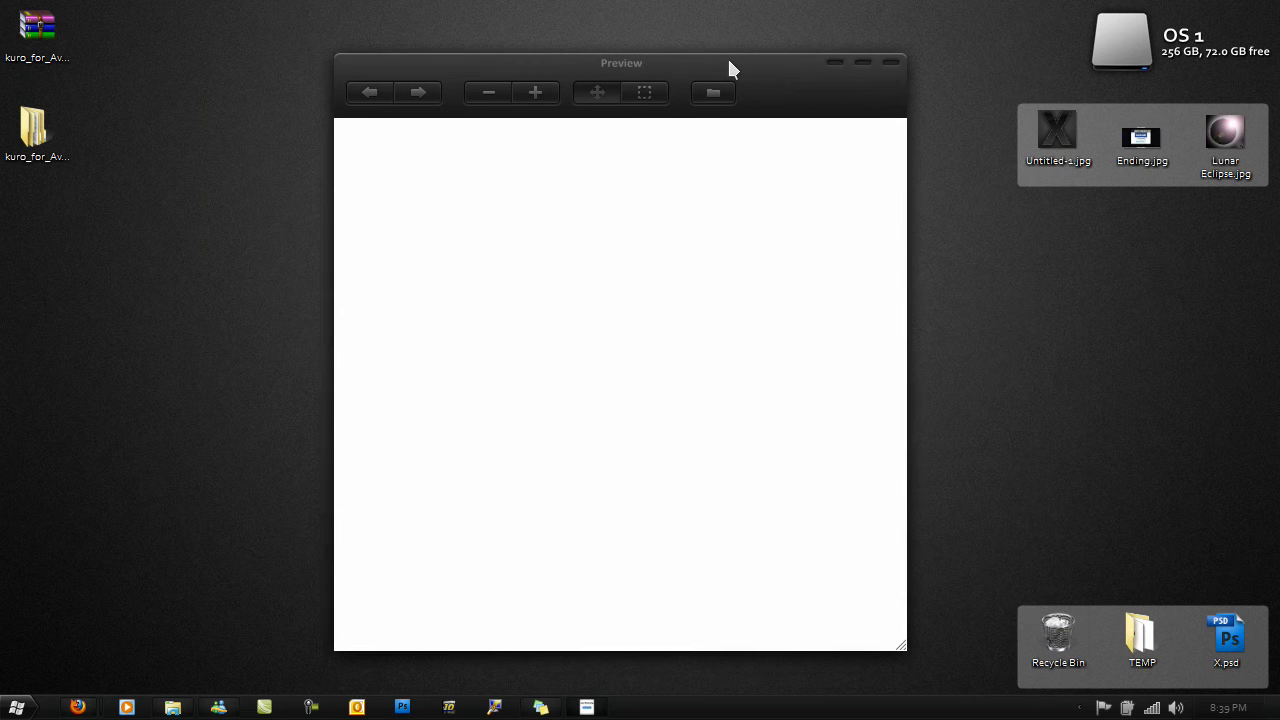
pyautogui.click(1080, 264)
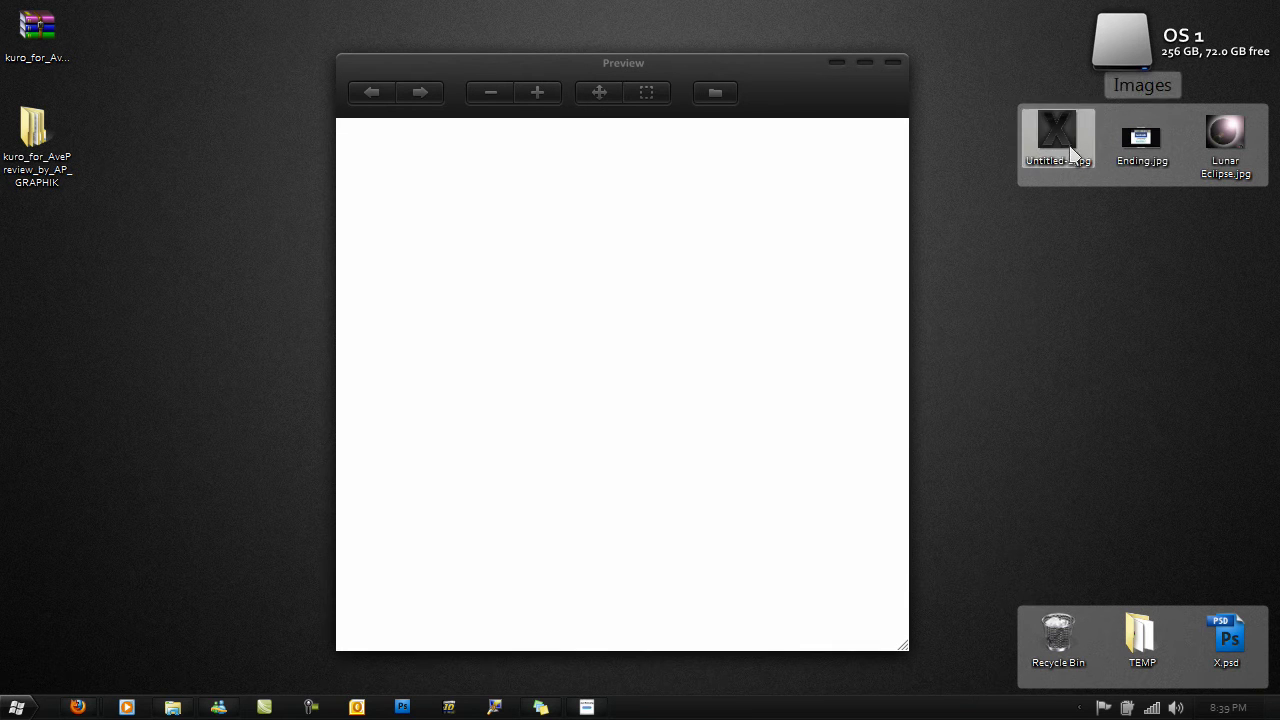
pyautogui.moveTo(1140, 138); pyautogui.dragTo(691, 309)
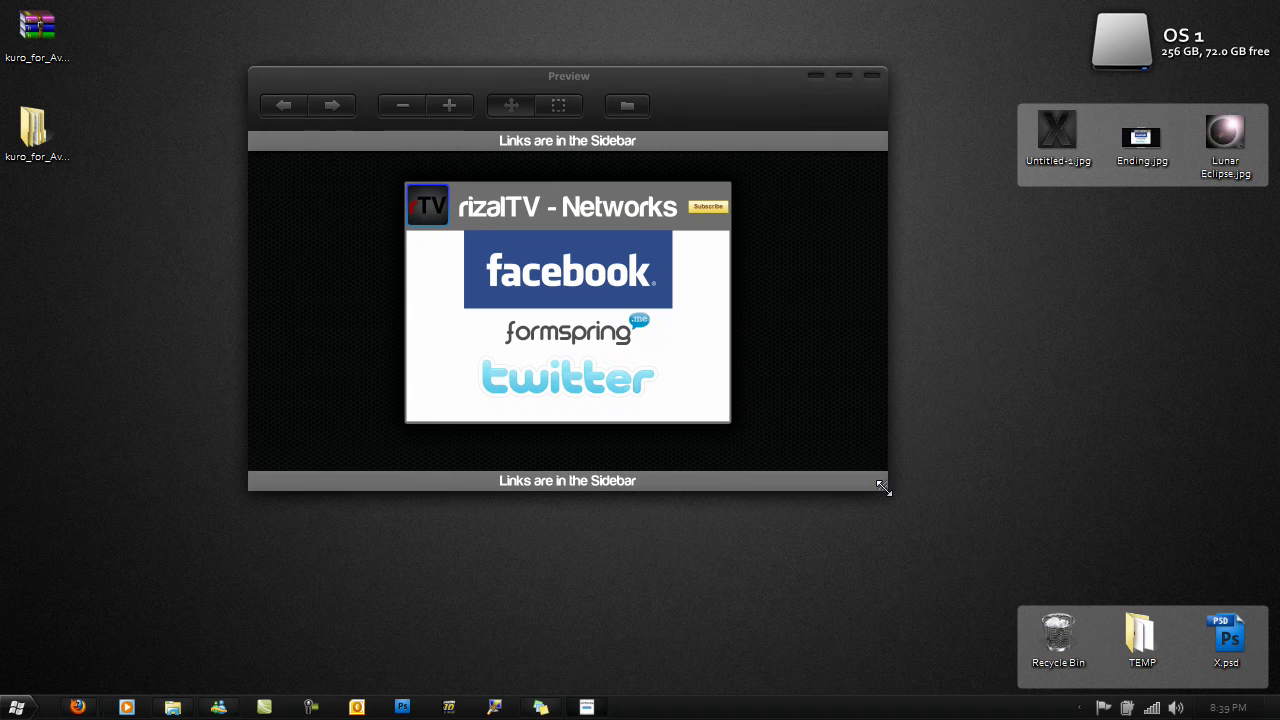
pyautogui.click(868, 78)
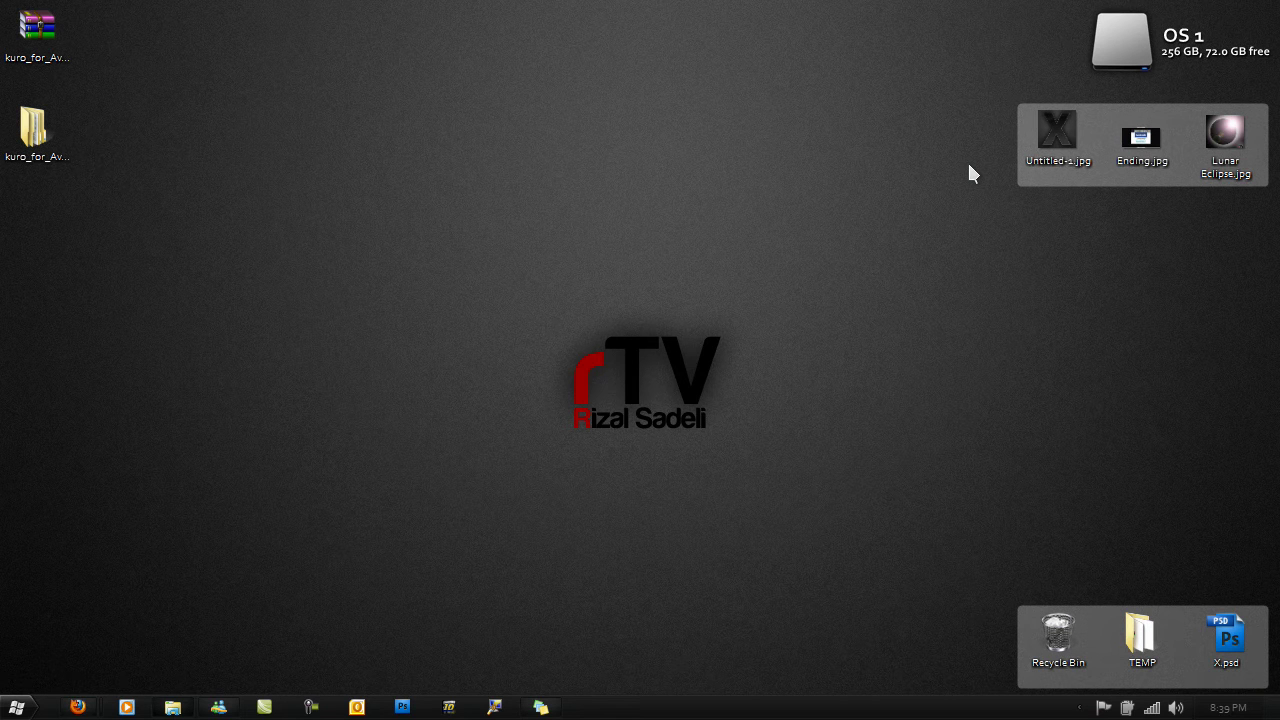
# Examine the contents of the AvePreview subfolder in the extracted desktop folder and close the folder window.
pyautogui.click(45, 168)
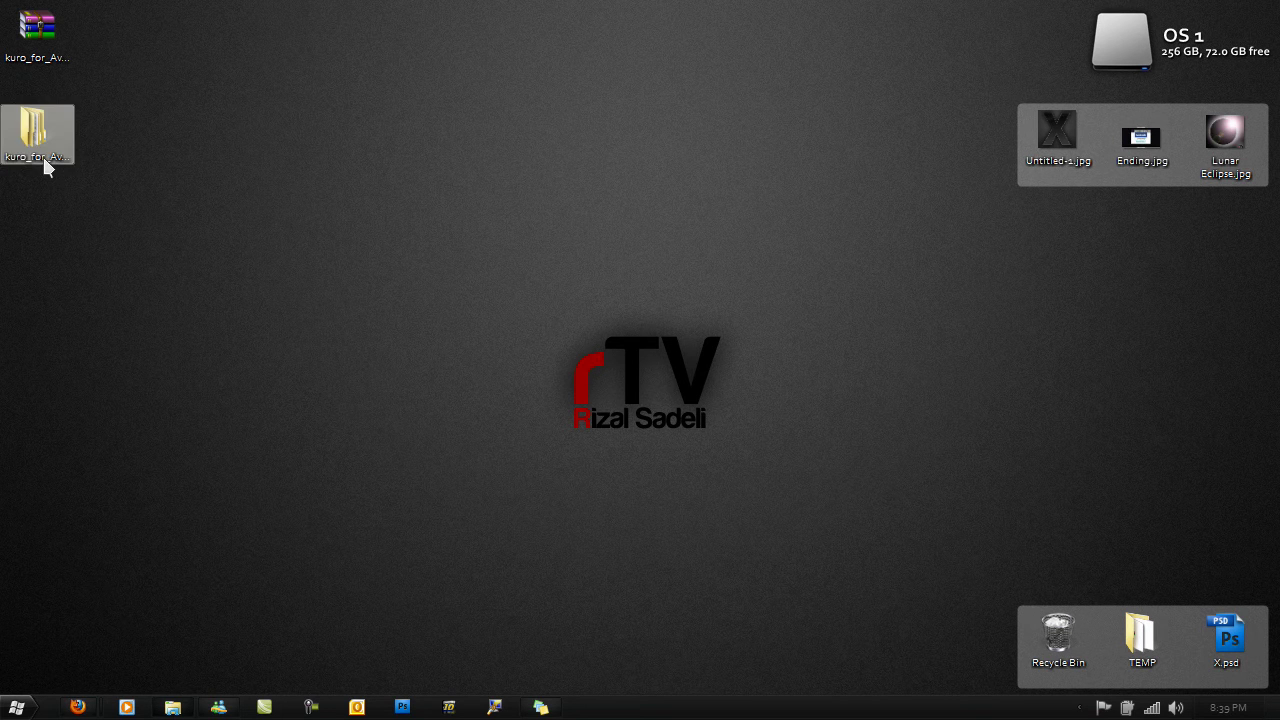
pyautogui.doubleClick(44, 163)
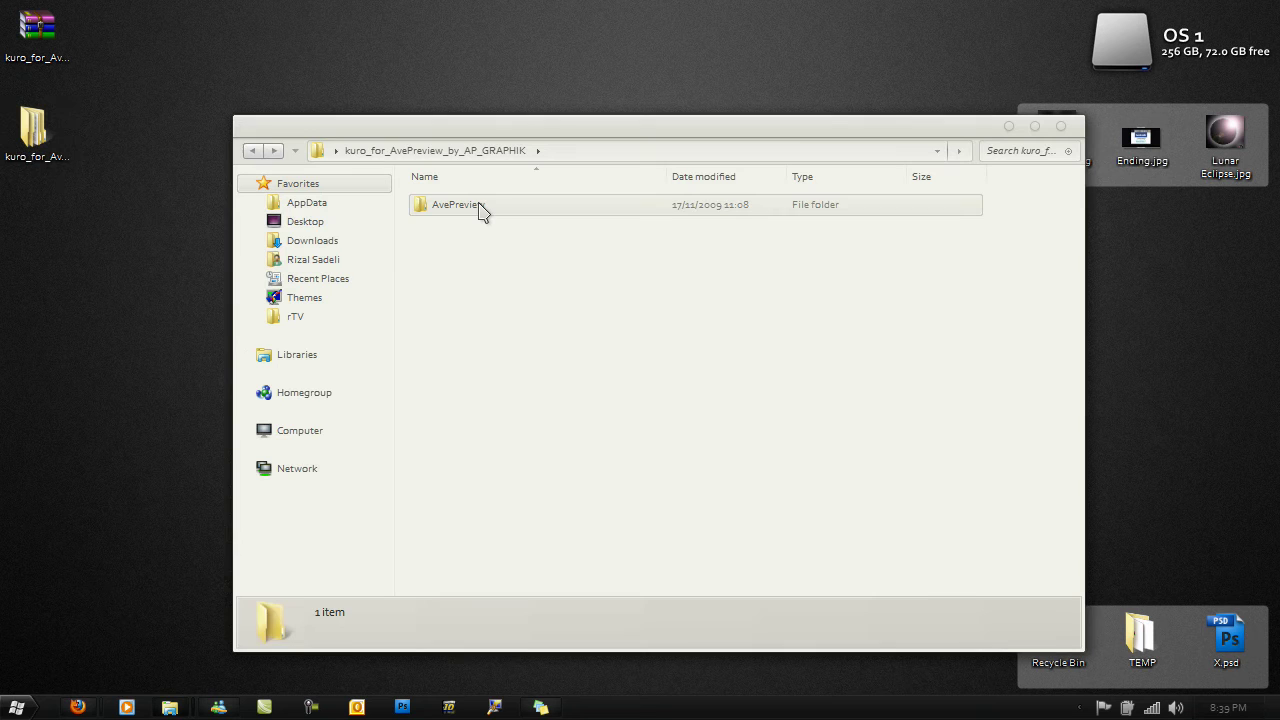
pyautogui.click(480, 208)
pyautogui.doubleClick(478, 204)
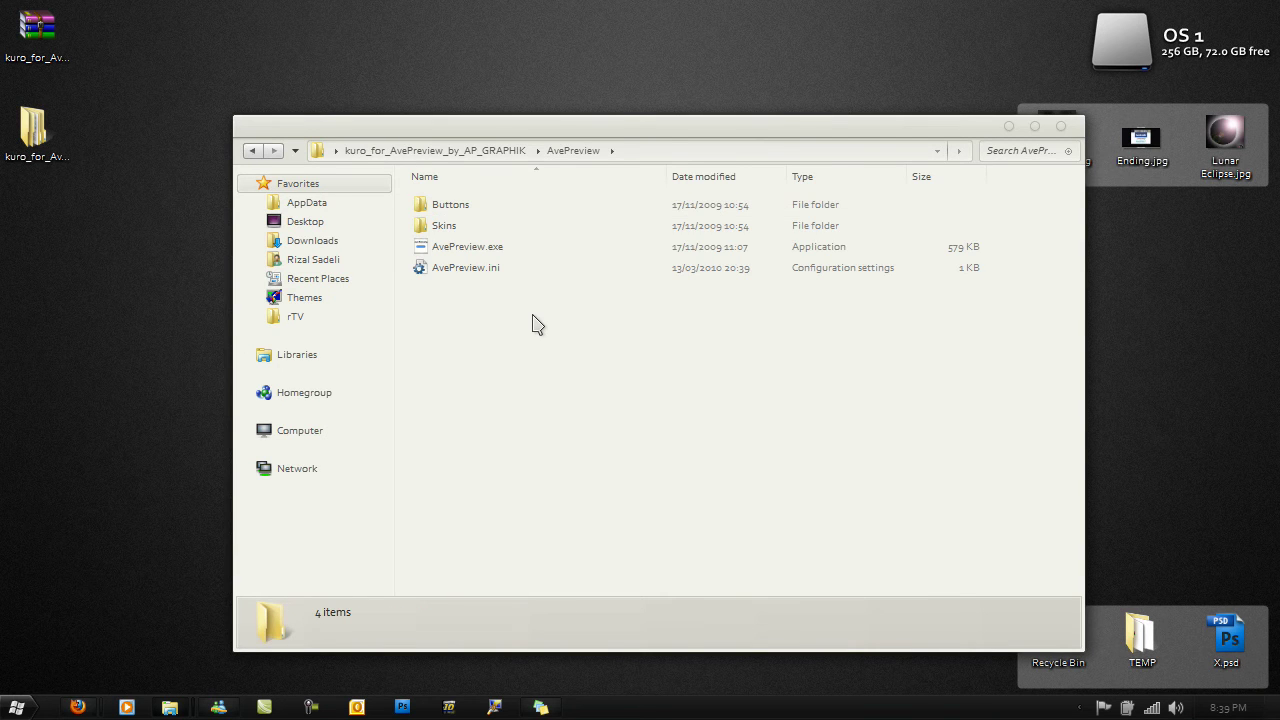
pyautogui.moveTo(610, 128); pyautogui.dragTo(540, 106)
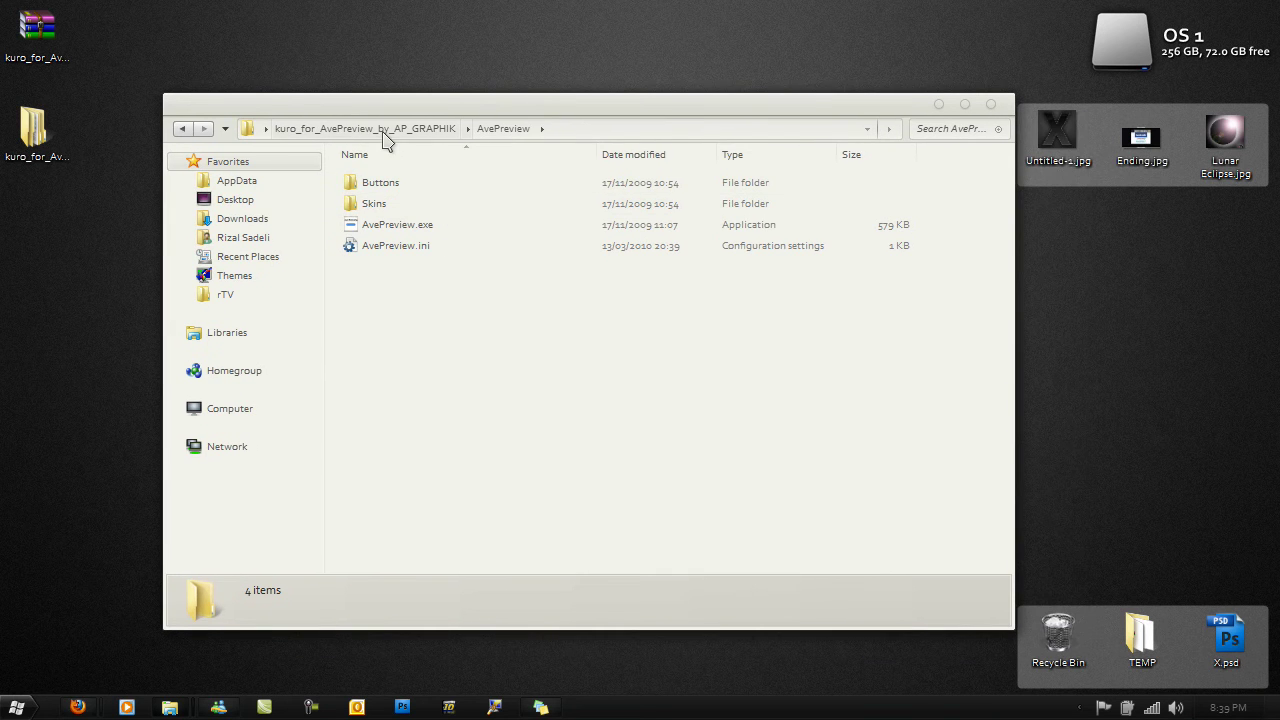
pyautogui.click(991, 105)
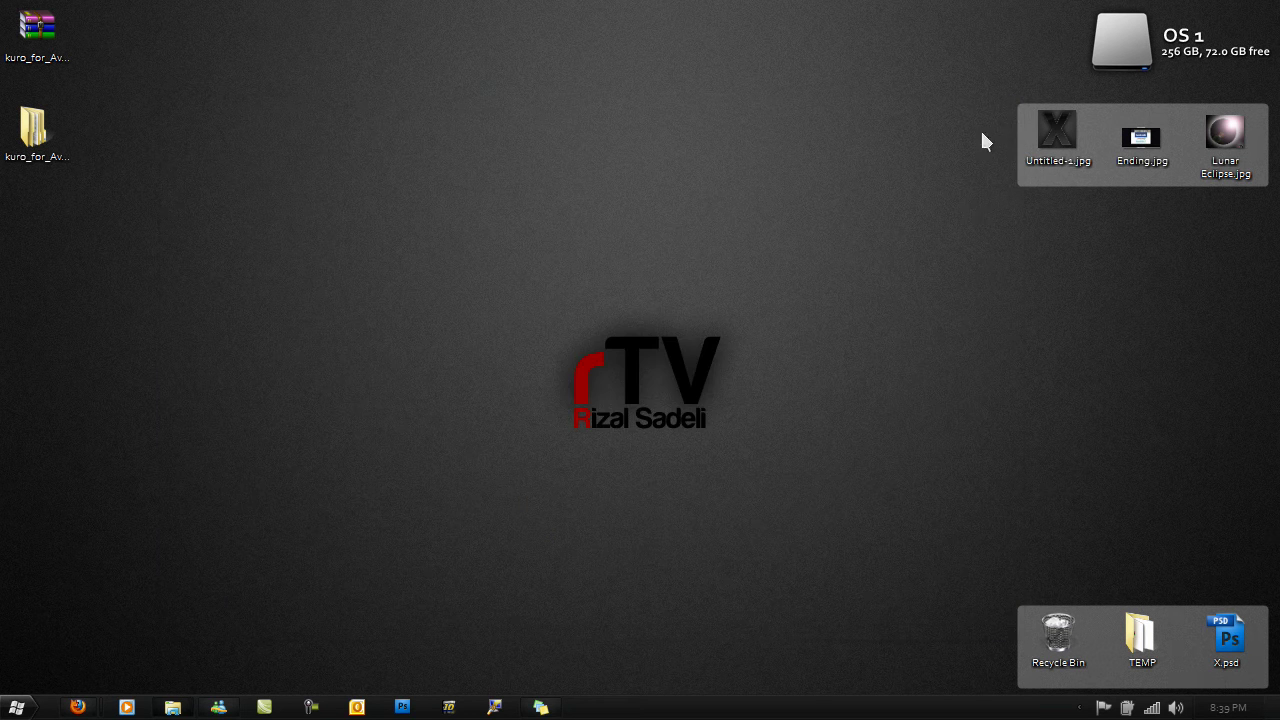
# Start choosing a default program for Ending.jpg and browse the computer for a program not in the recommended list.
pyautogui.rightClick(1135, 148)
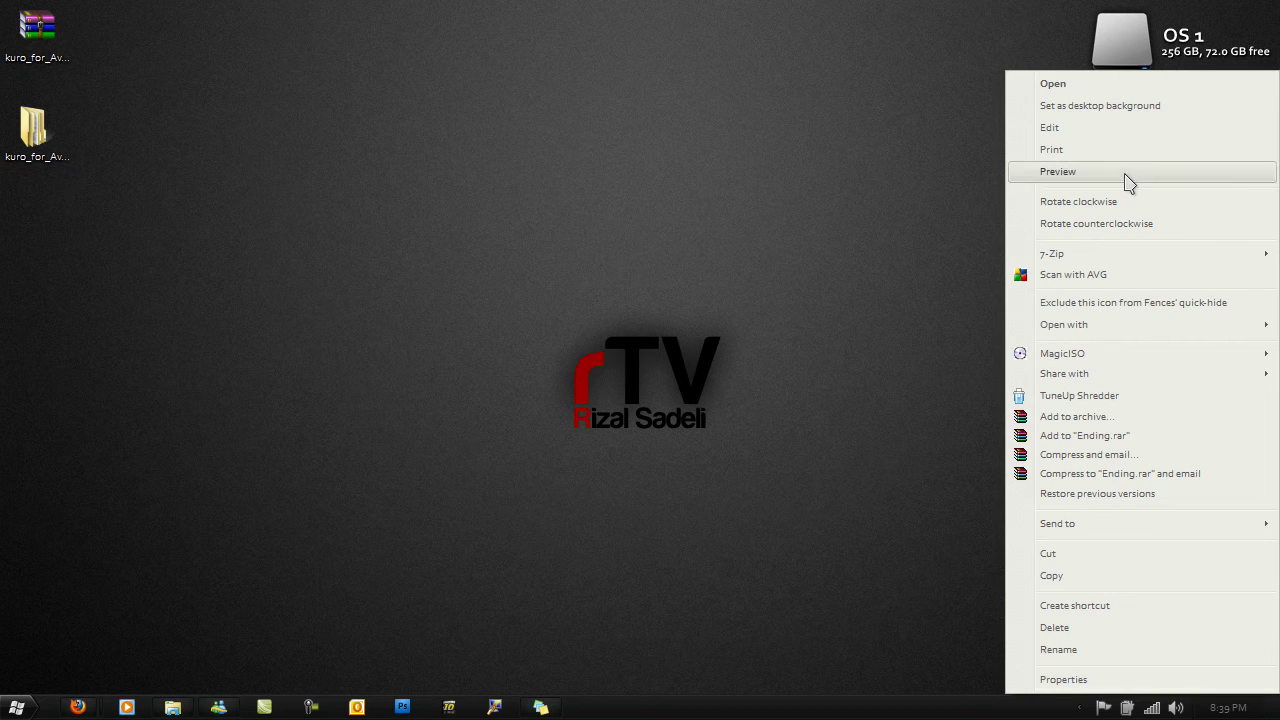
pyautogui.moveTo(1113, 338)
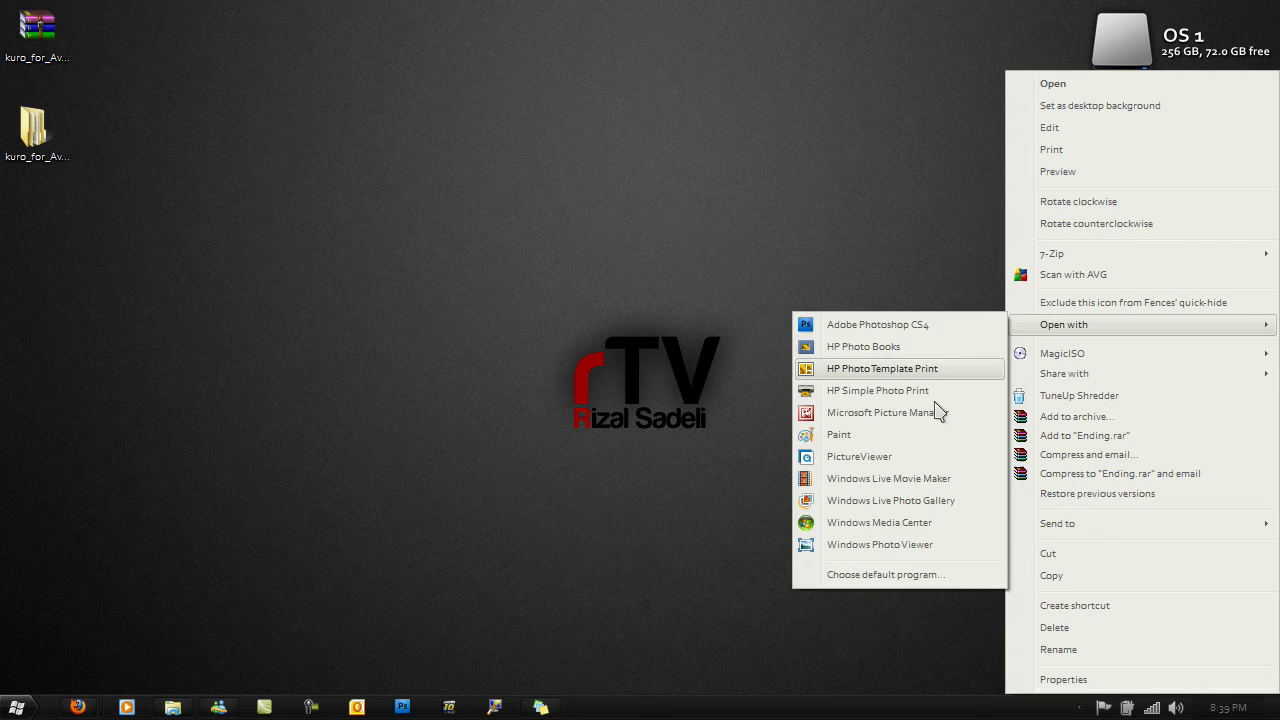
pyautogui.click(894, 575)
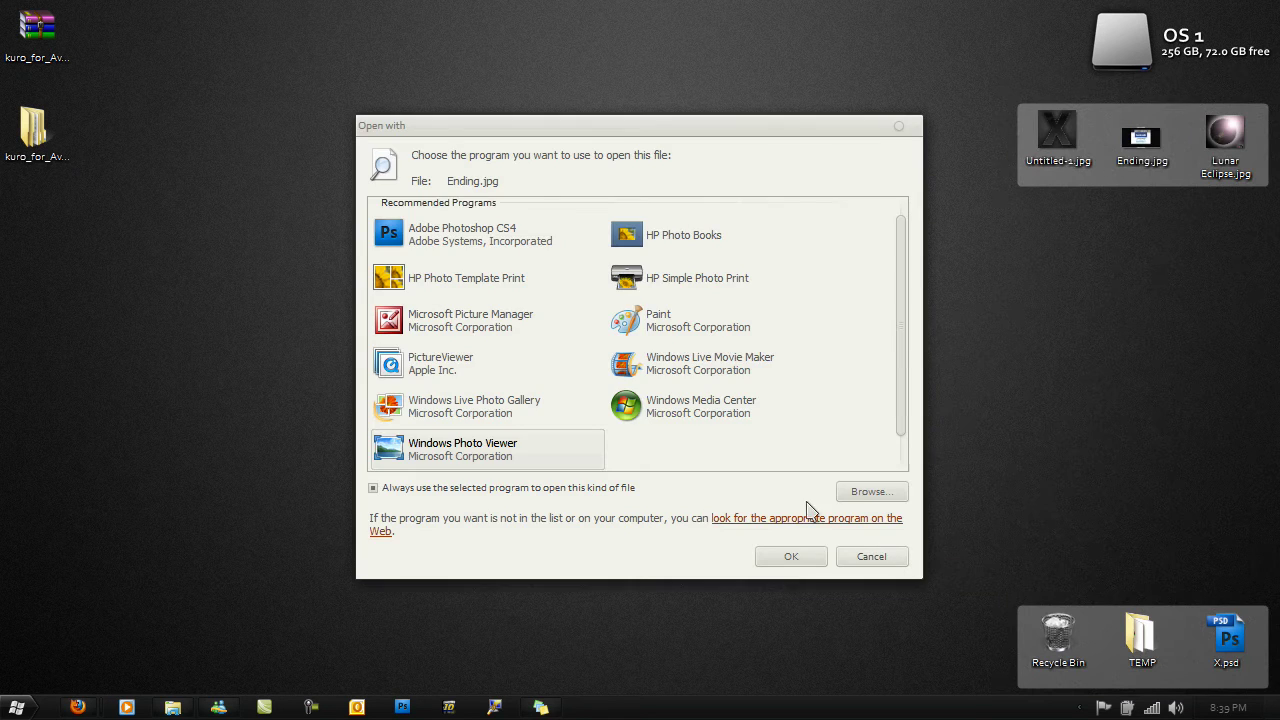
pyautogui.click(858, 492)
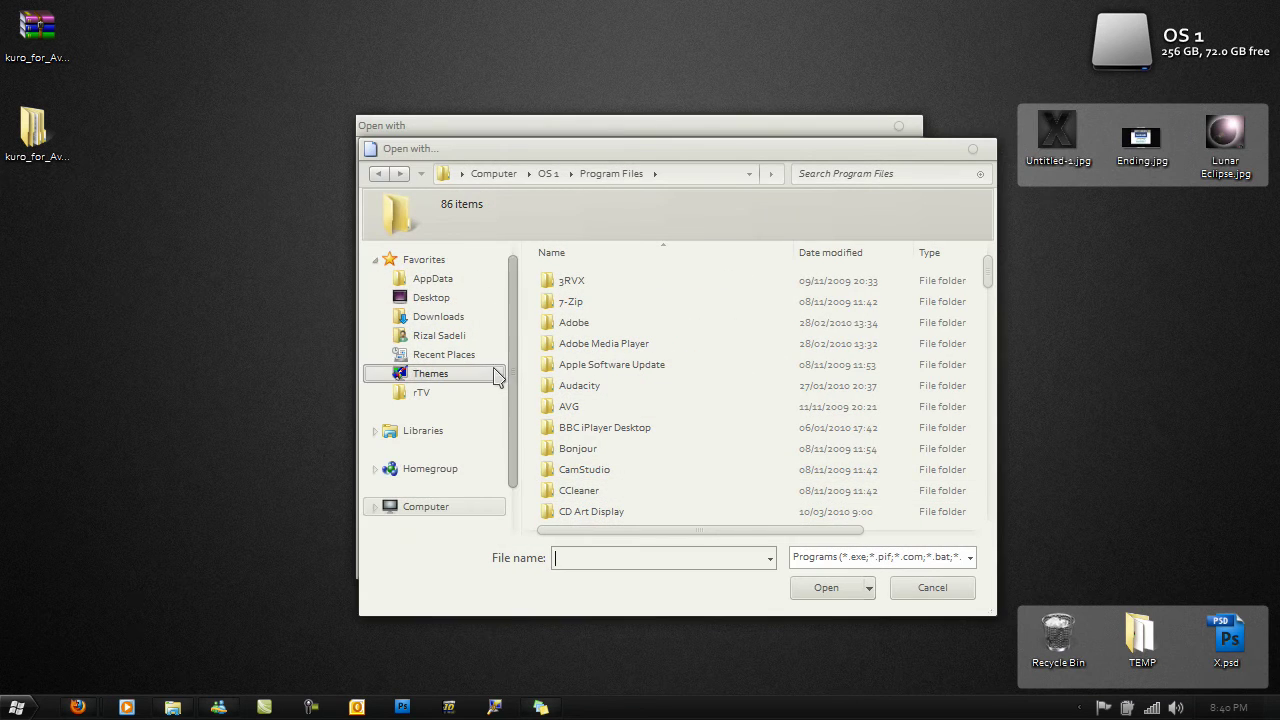
# Try to choose AvePreview.exe from the AvePreview subfolder of the extracted desktop folder, and check the recommended programs list for it.
pyautogui.scroll(-1, 505, 400)
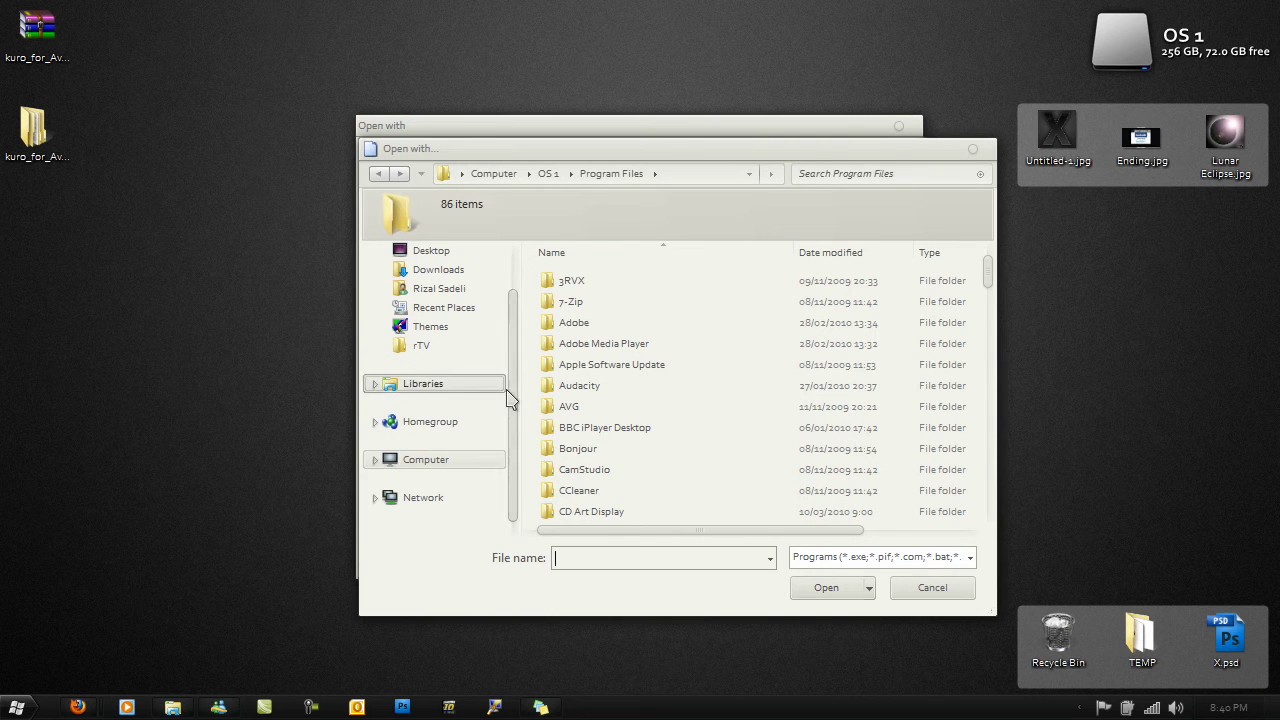
pyautogui.scroll(1, 500, 330)
pyautogui.click(455, 297)
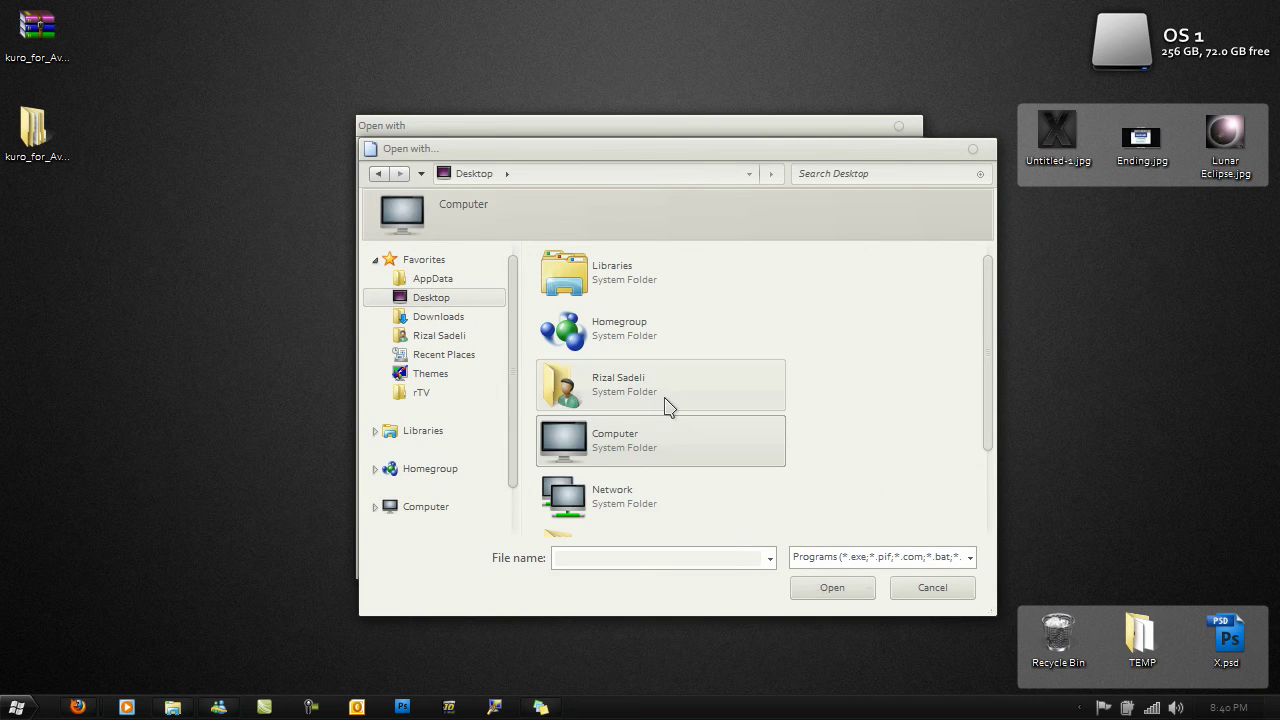
pyautogui.scroll(-2, 667, 400)
pyautogui.scroll(2, 667, 405)
pyautogui.scroll(-3, 668, 405)
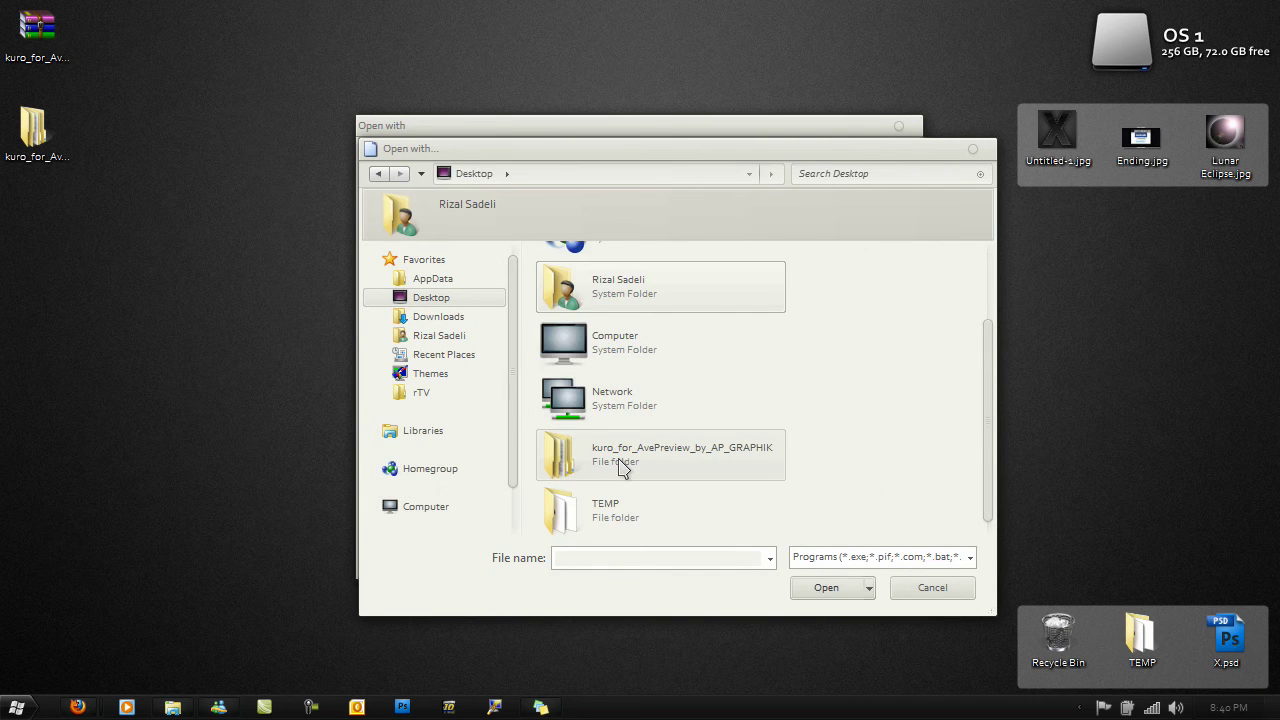
pyautogui.doubleClick(626, 468)
pyautogui.doubleClick(585, 280)
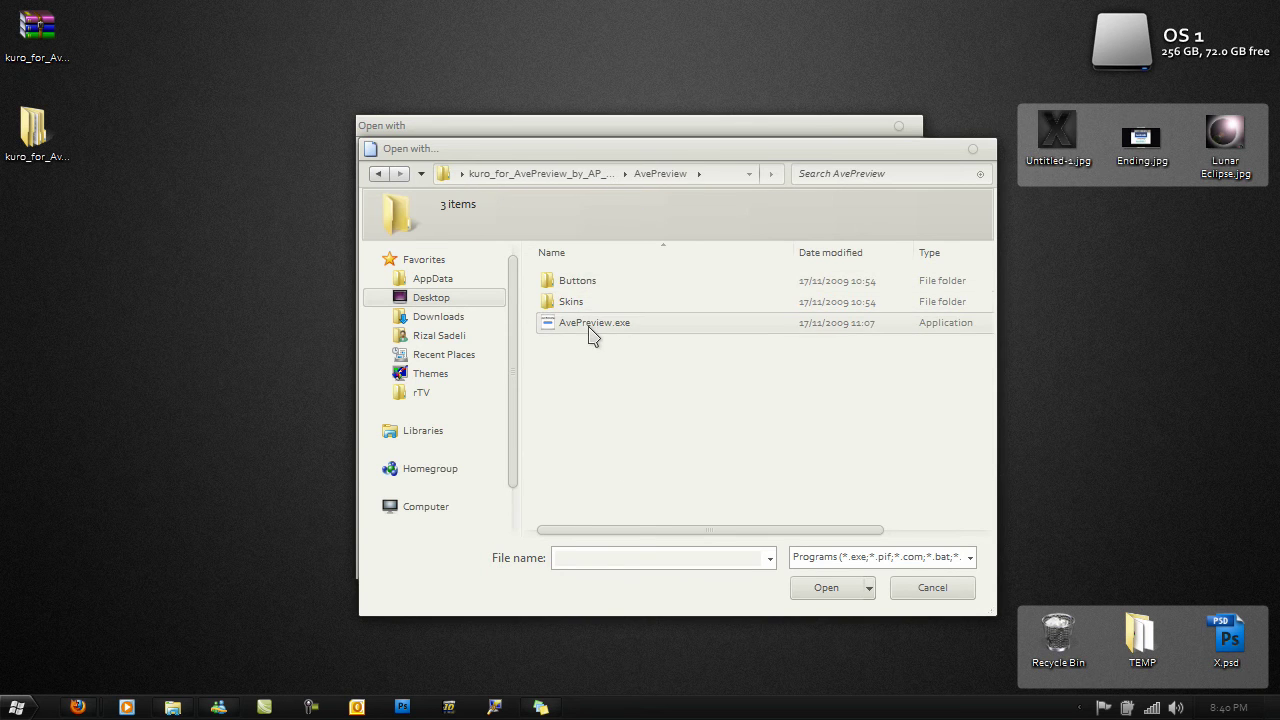
pyautogui.click(592, 326)
pyautogui.doubleClick(592, 330)
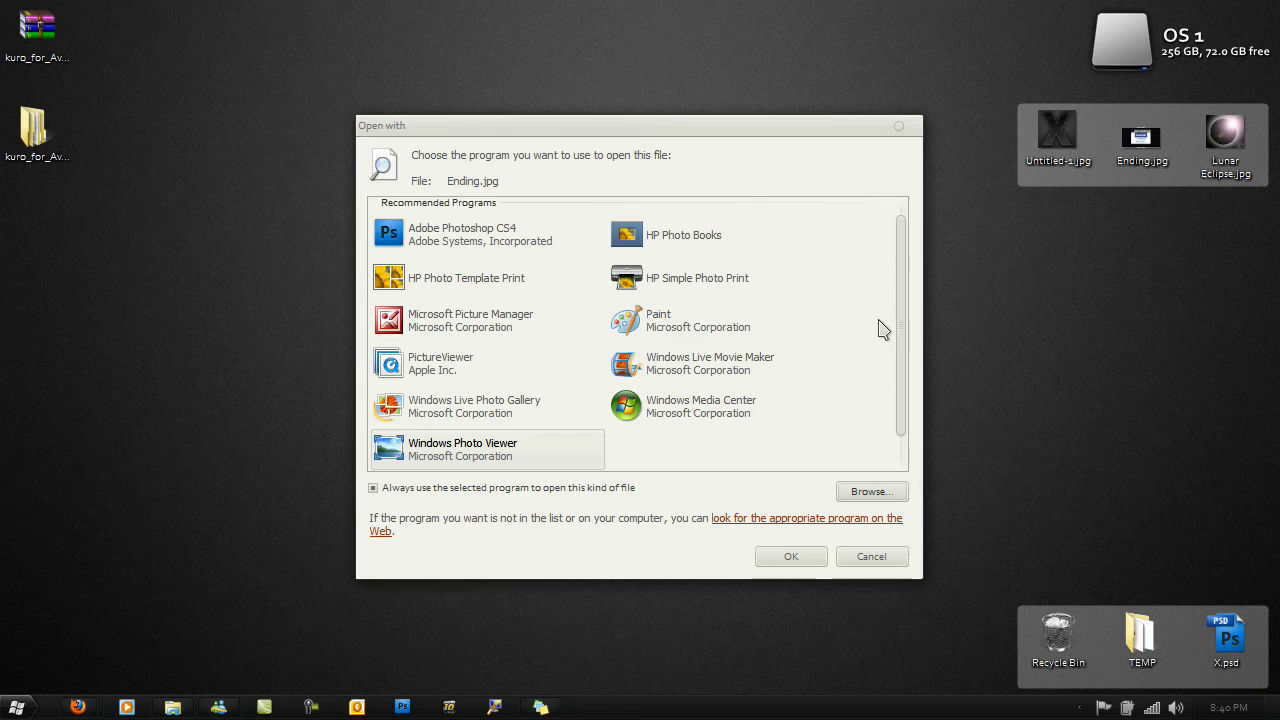
pyautogui.moveTo(897, 323); pyautogui.dragTo(885, 293)
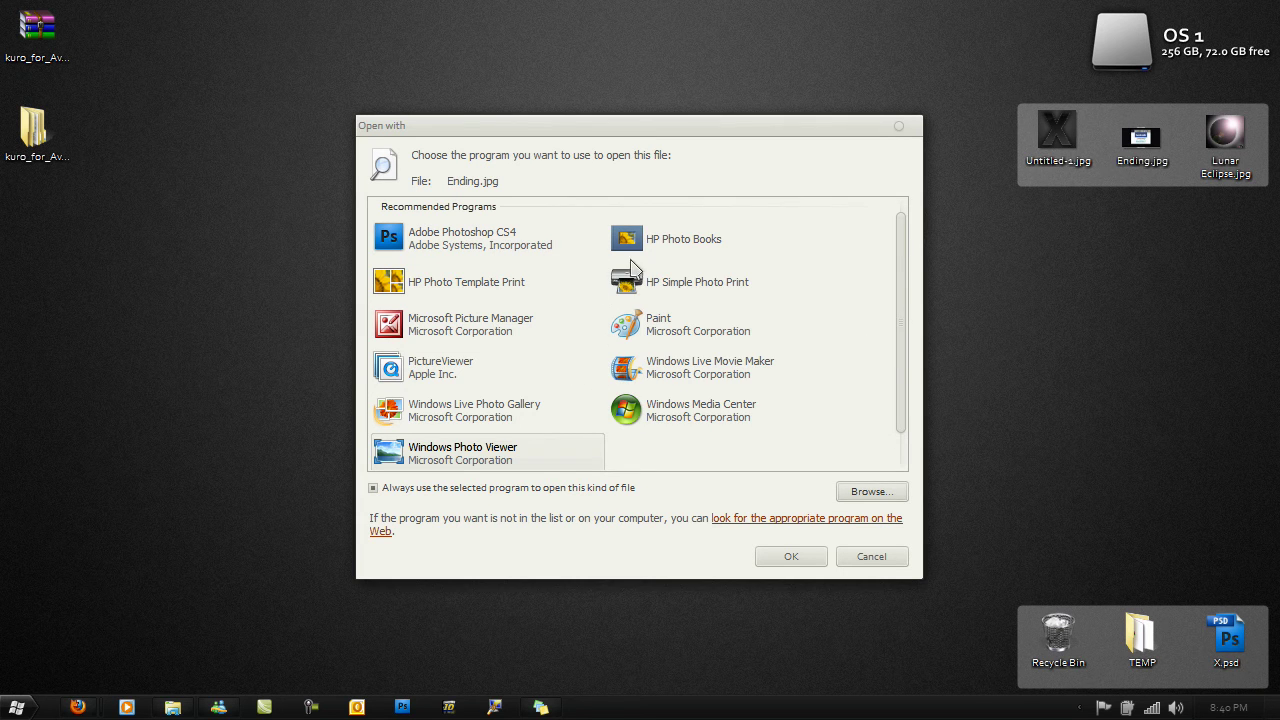
# Browse for a program in the AvePreview subfolder of the extracted desktop folder, showing all file types.
pyautogui.click(866, 491)
pyautogui.click(431, 297)
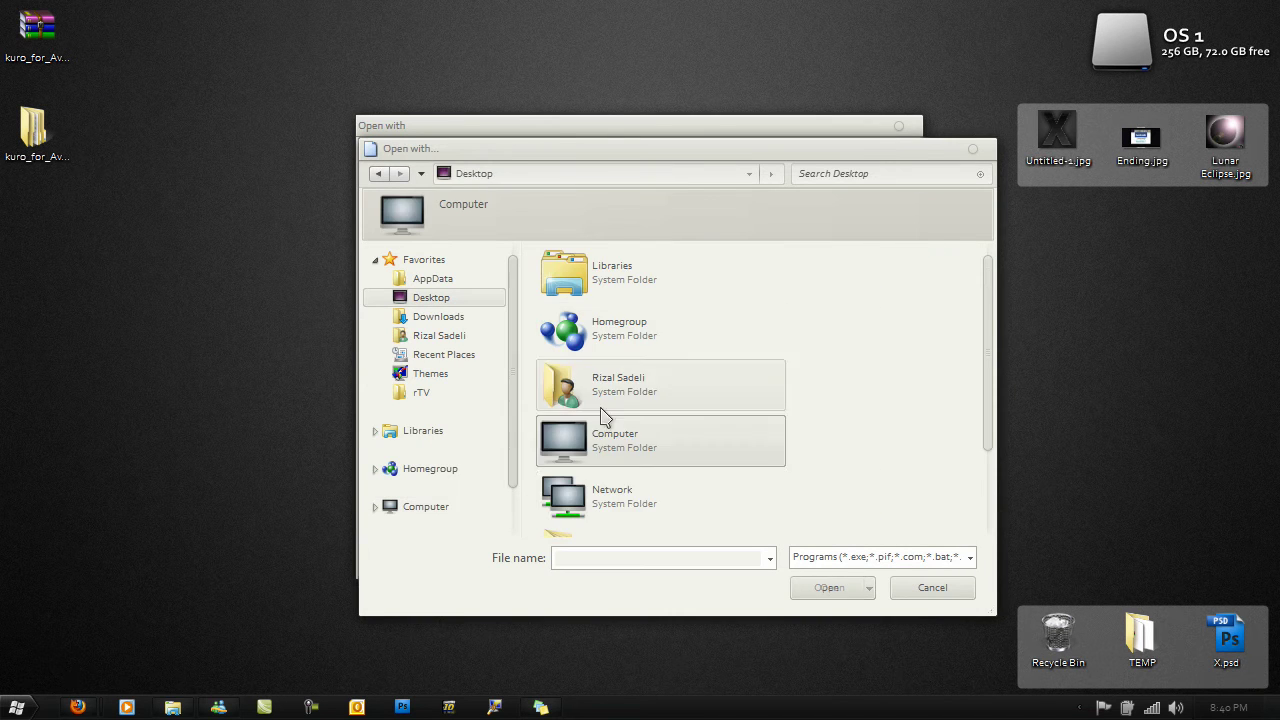
pyautogui.click(636, 490)
pyautogui.scroll(-2, 640, 496)
pyautogui.doubleClick(636, 458)
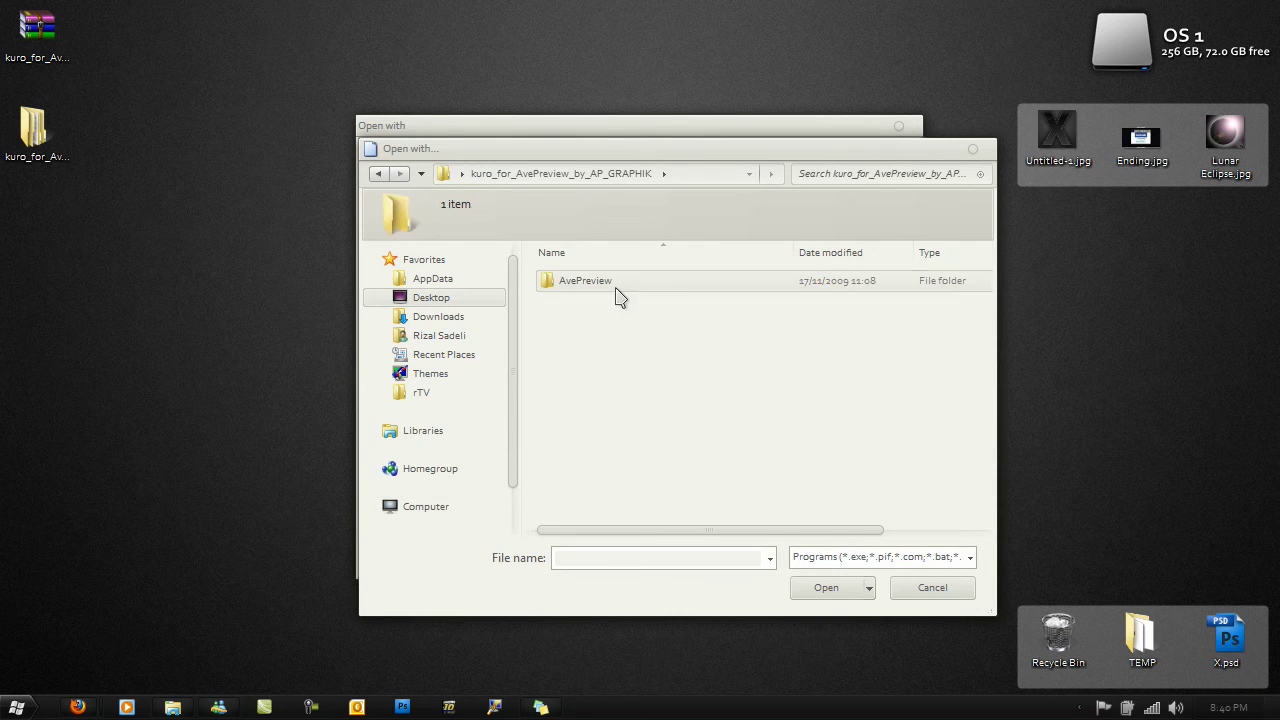
pyautogui.doubleClick(608, 287)
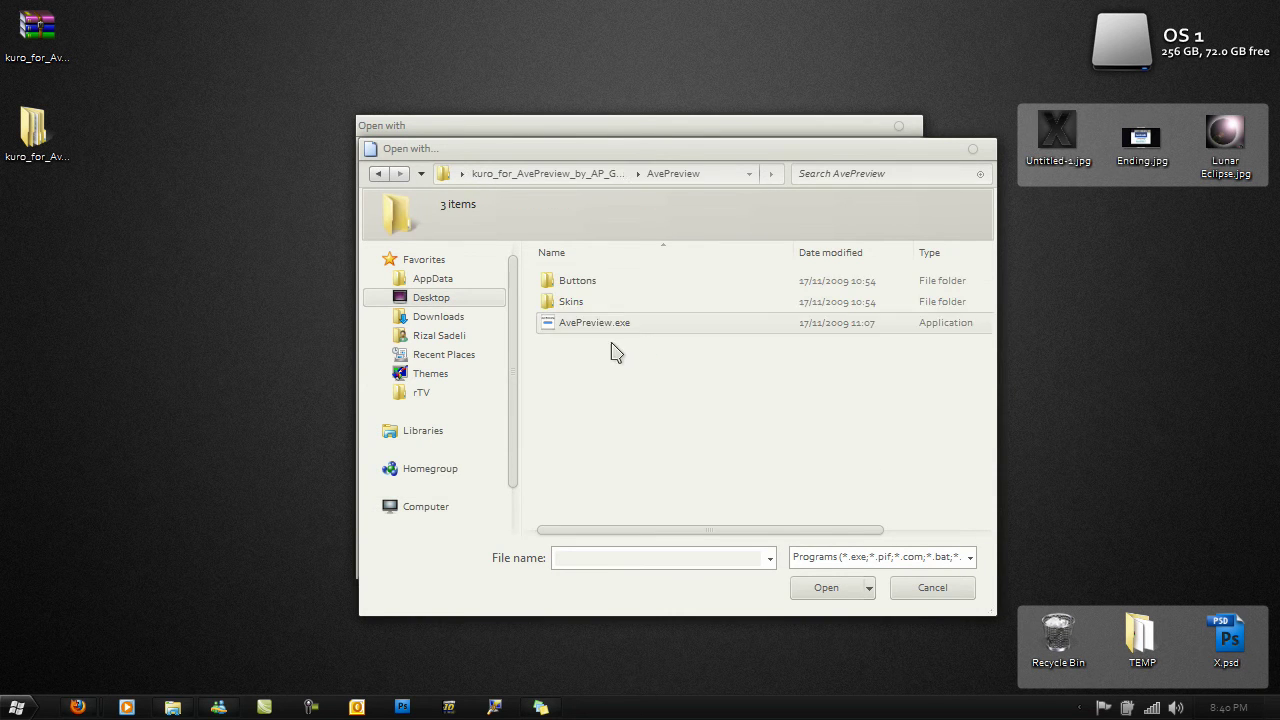
pyautogui.click(870, 557)
pyautogui.click(869, 598)
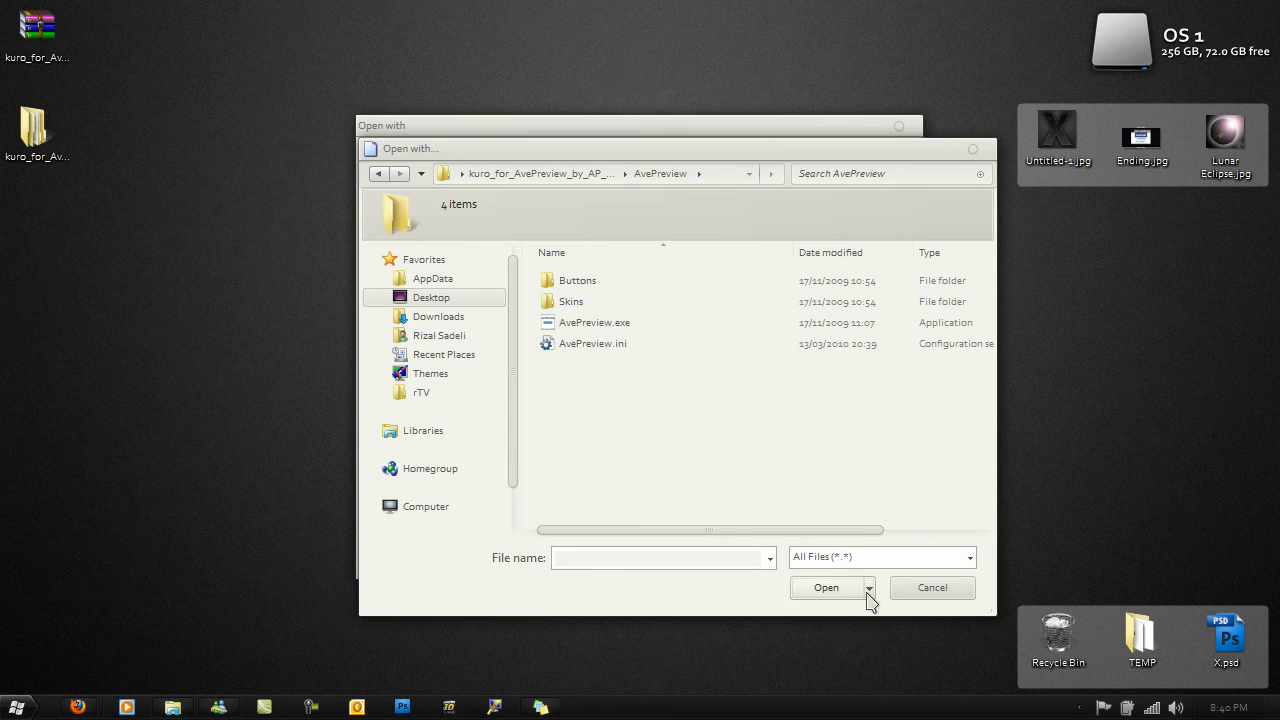
# Rename AvePreview.exe in the AvePreview subfolder as POP.exe.
pyautogui.click(595, 322)
pyautogui.rightClick(596, 323)
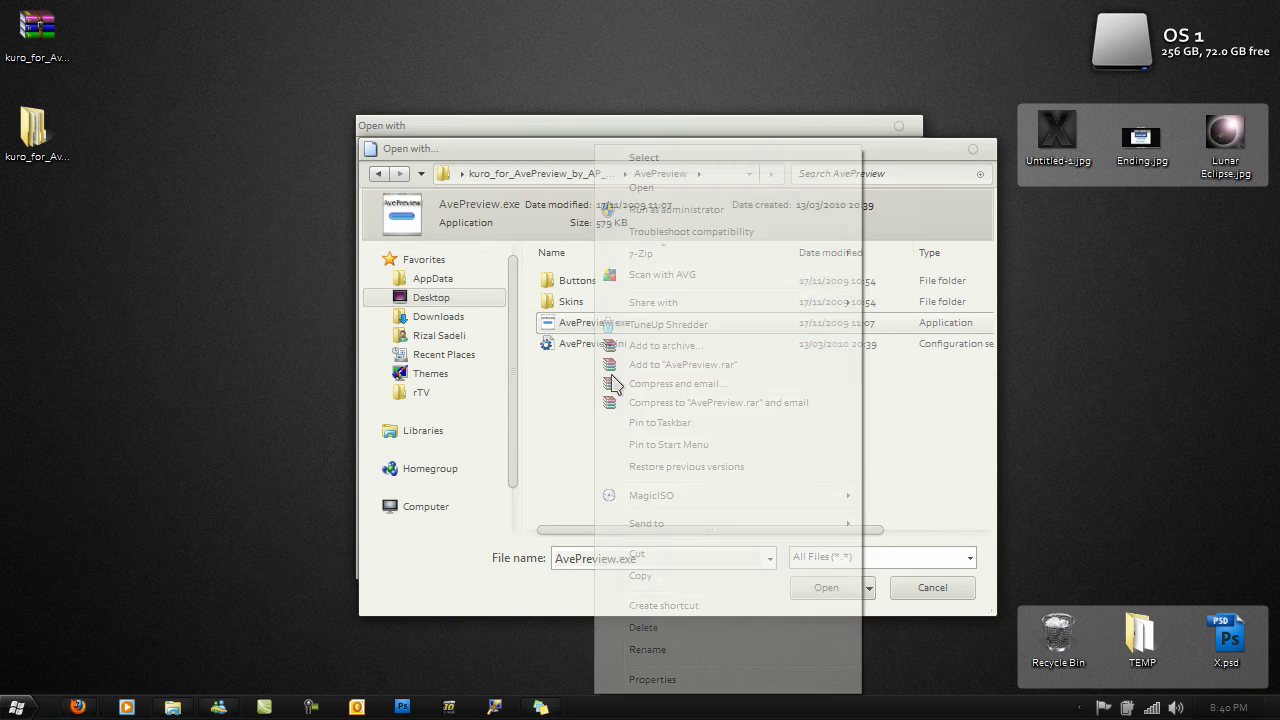
pyautogui.click(655, 650)
pyautogui.press('BackSpace')
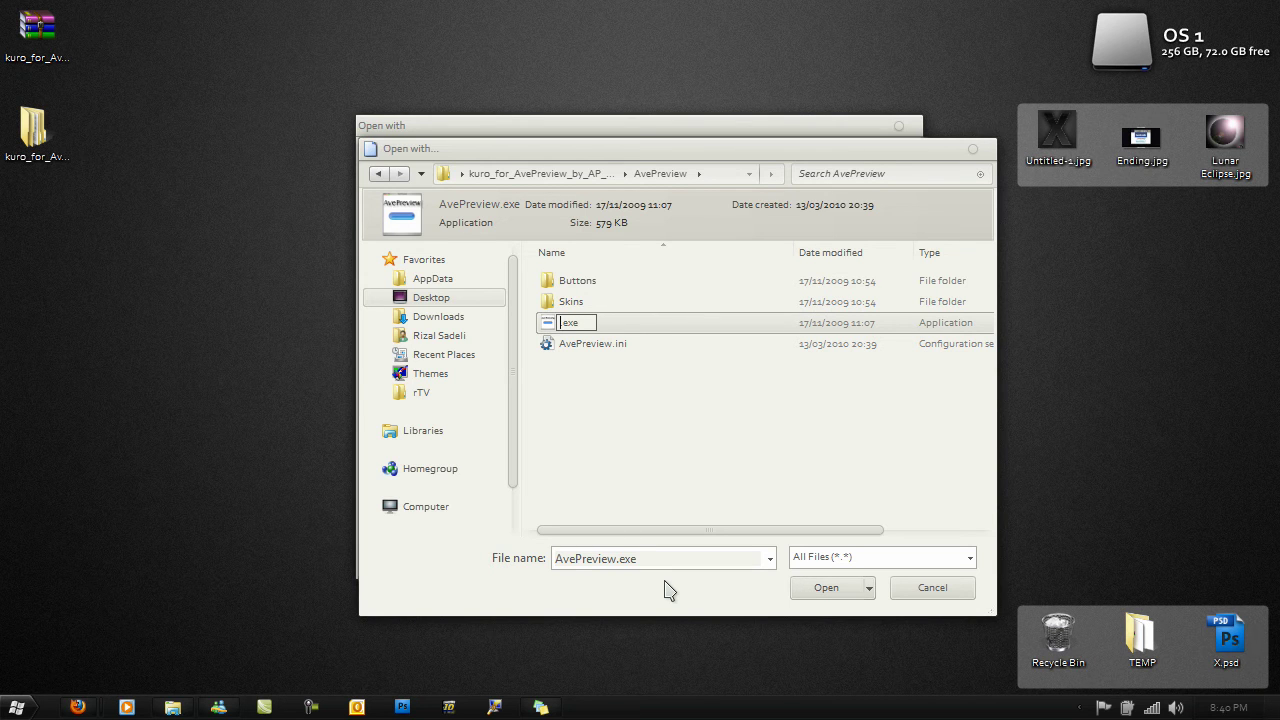
pyautogui.write('prev')
pyautogui.press('BackSpace')
pyautogui.press('BackSpace')
pyautogui.press('BackSpace')
pyautogui.press('BackSpace')
pyautogui.write('POP')
pyautogui.click(668, 590)
# Rename the configuration file AvePreview.ini as POP.ini.
pyautogui.click(594, 325)
pyautogui.rightClick(591, 324)
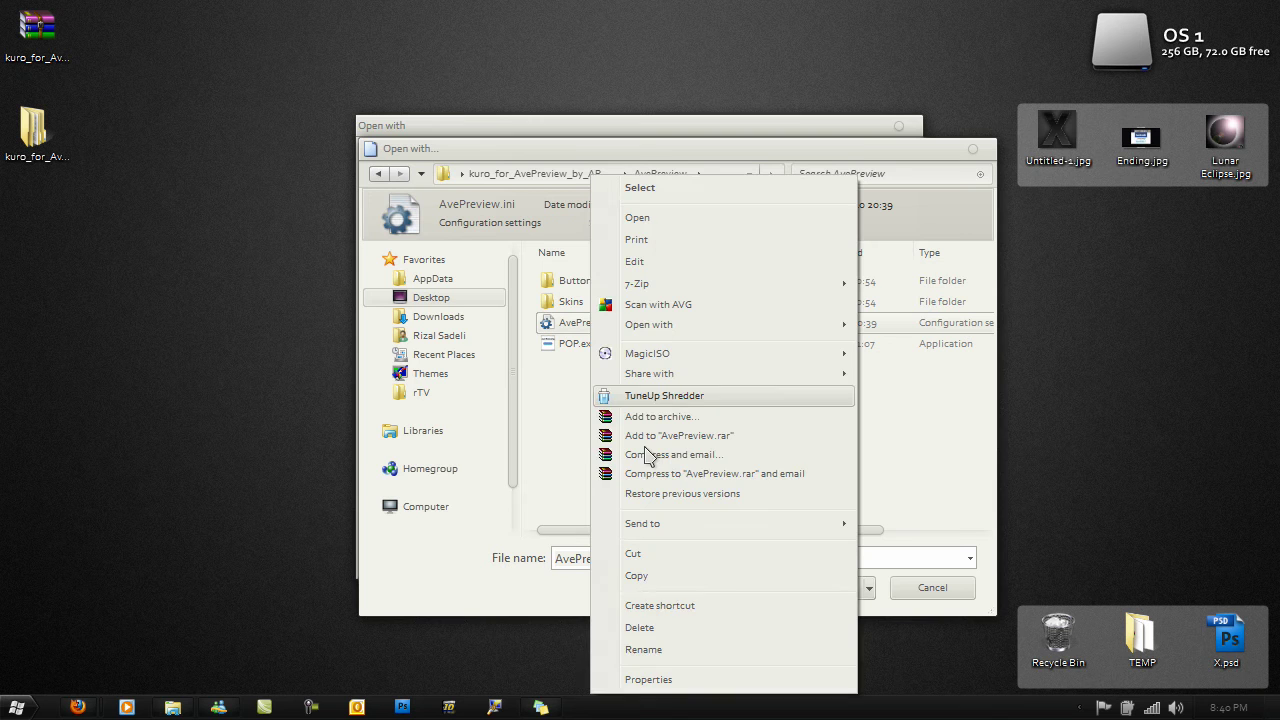
pyautogui.click(683, 651)
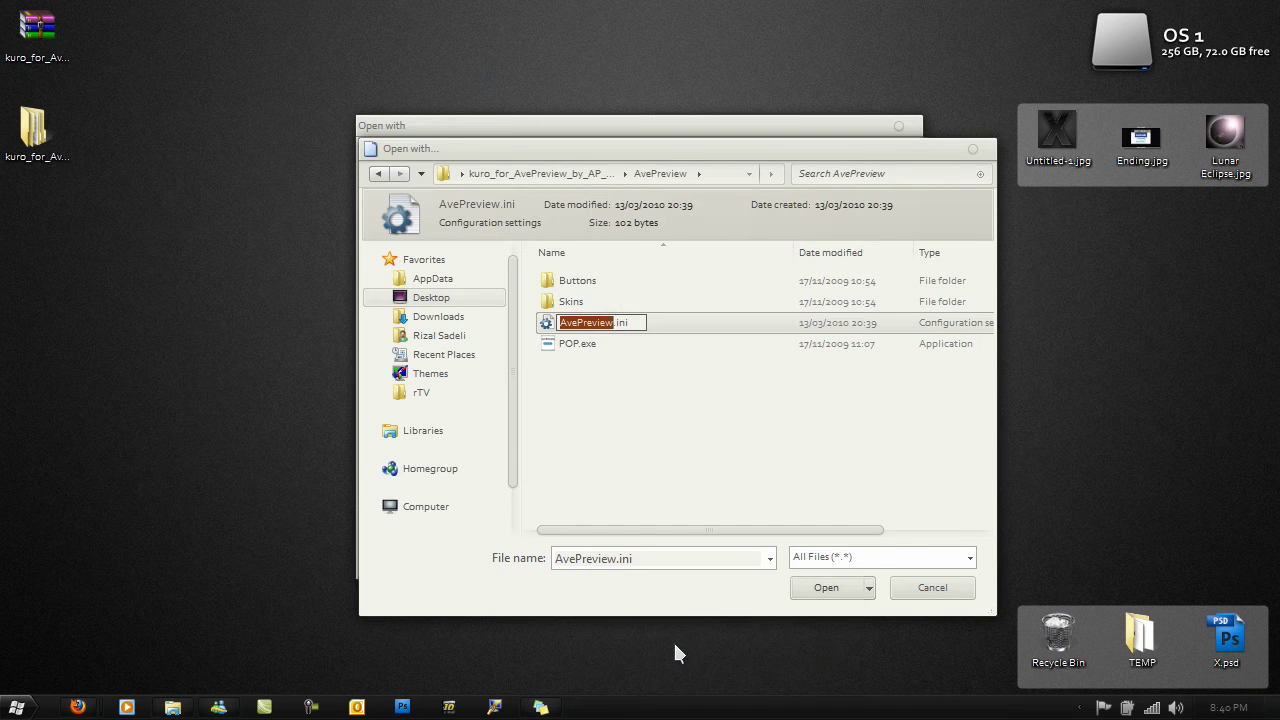
pyautogui.write('POP')
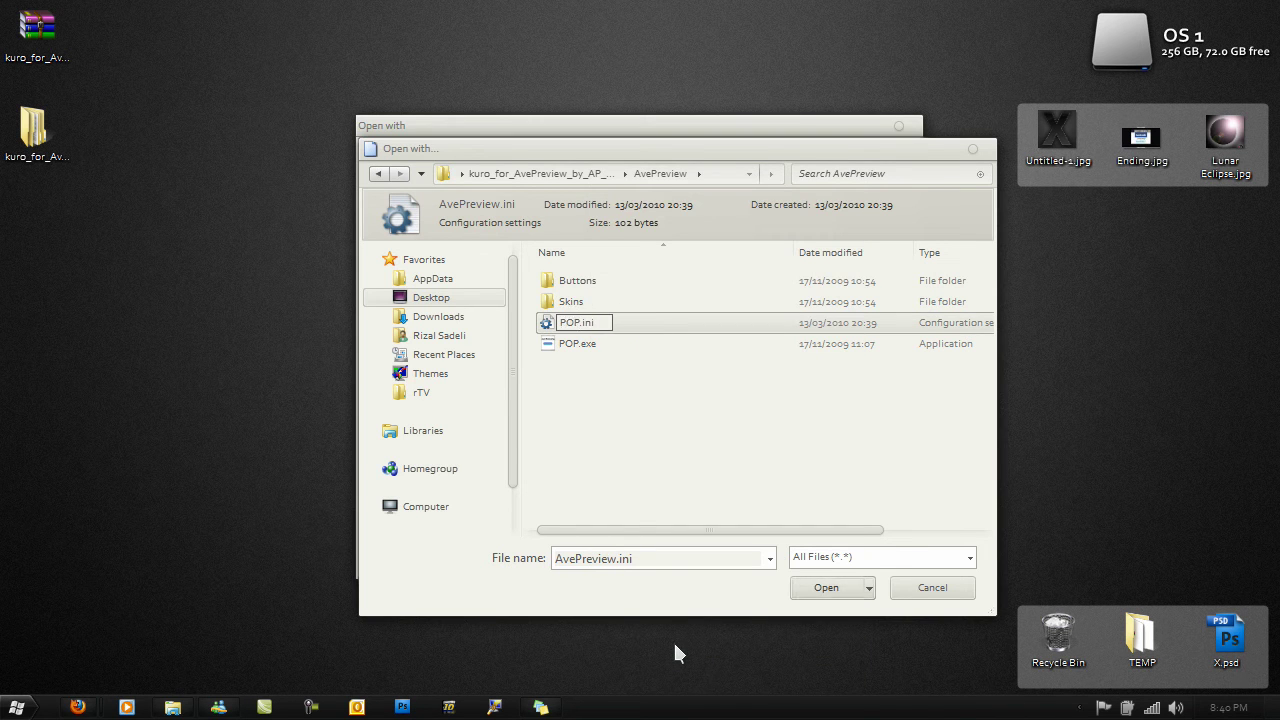
pyautogui.press('Return')
# Choose POP.exe as the program that always opens this kind of file and open Ending.jpg with it.
pyautogui.click(604, 328)
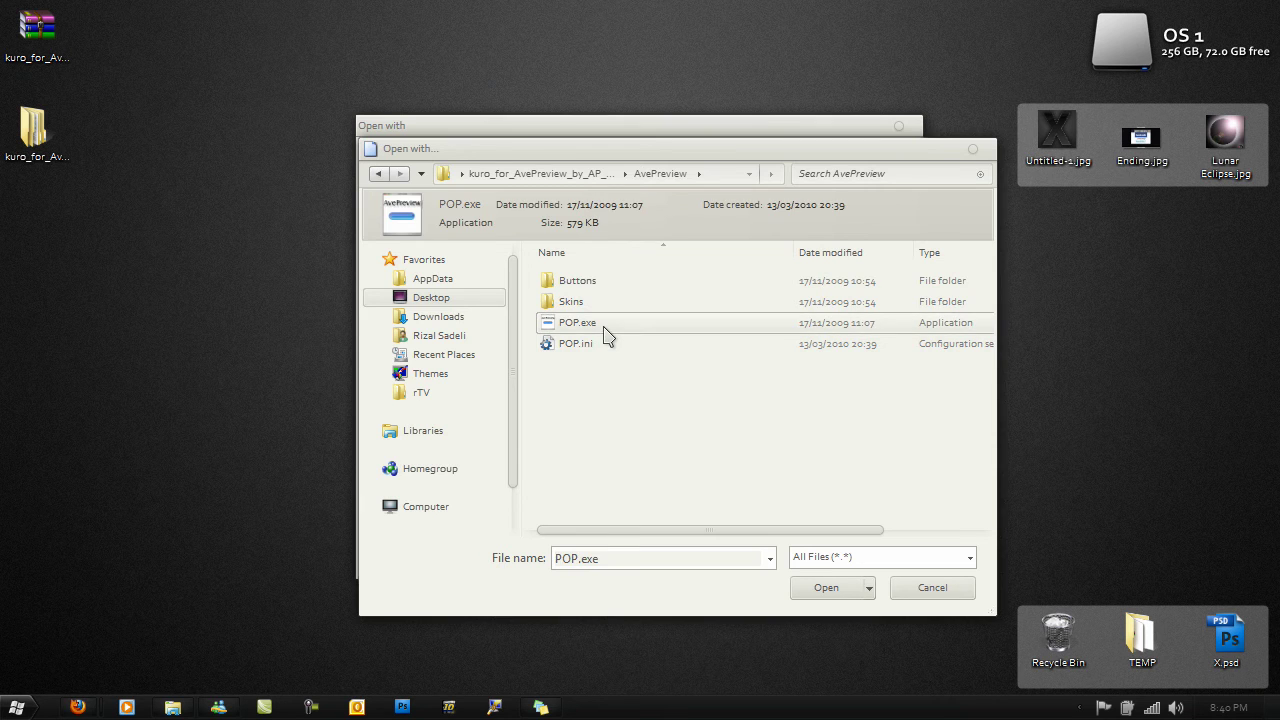
pyautogui.doubleClick(604, 328)
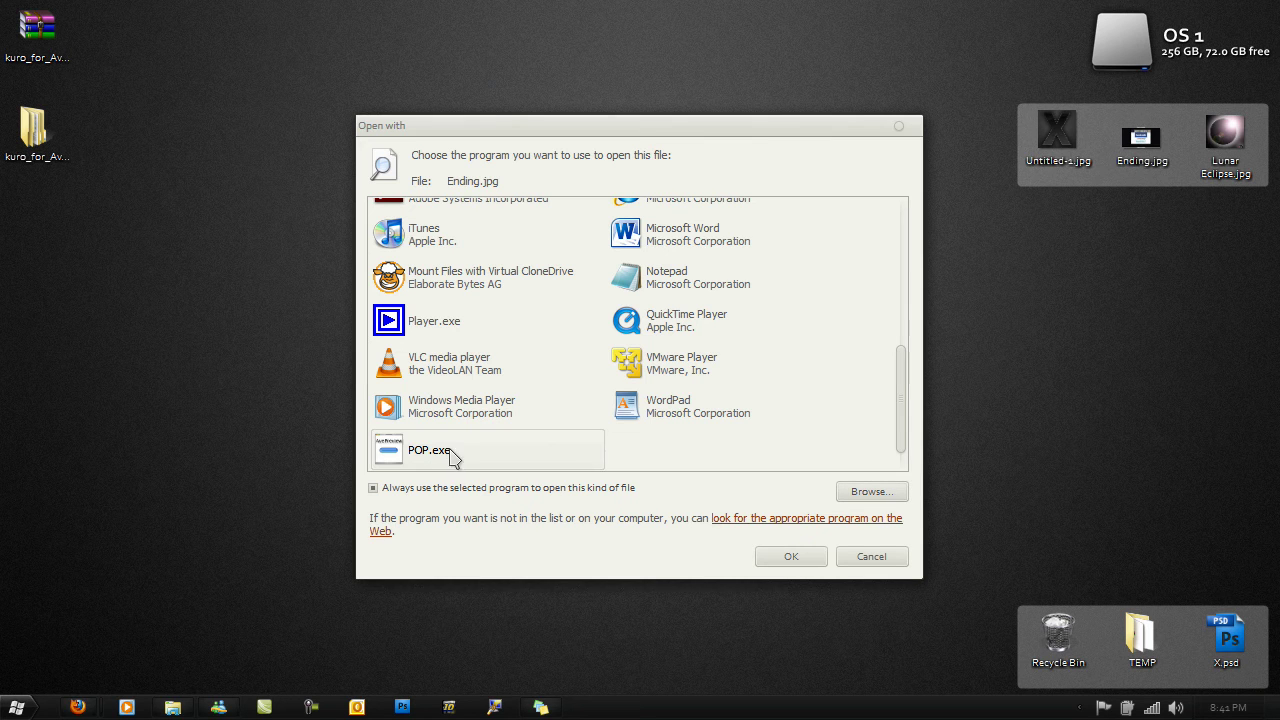
pyautogui.click(790, 558)
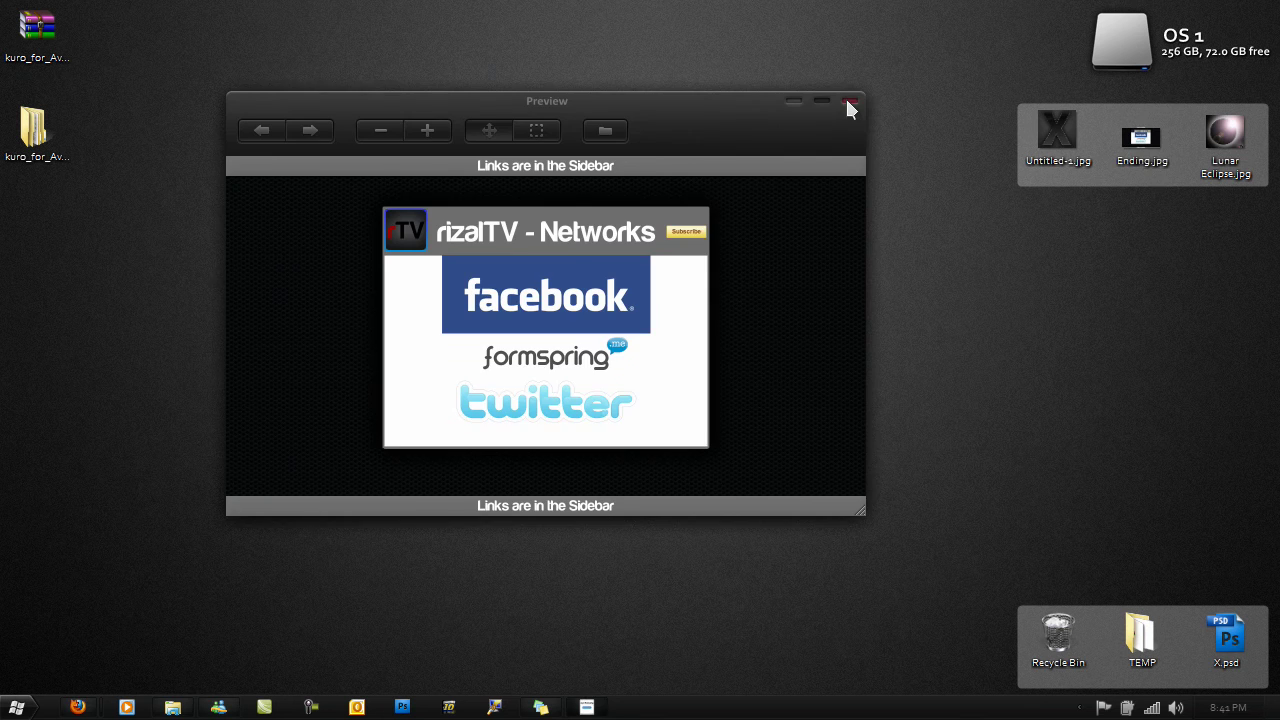
# Close the viewer, then test the new default by opening Ending.jpg from the desktop and closing it again.
pyautogui.click(848, 105)
pyautogui.doubleClick(1148, 152)
pyautogui.click(850, 100)
# Open Untitled-1.jpg from the desktop, then widen and reposition the Preview window.
pyautogui.doubleClick(1057, 135)
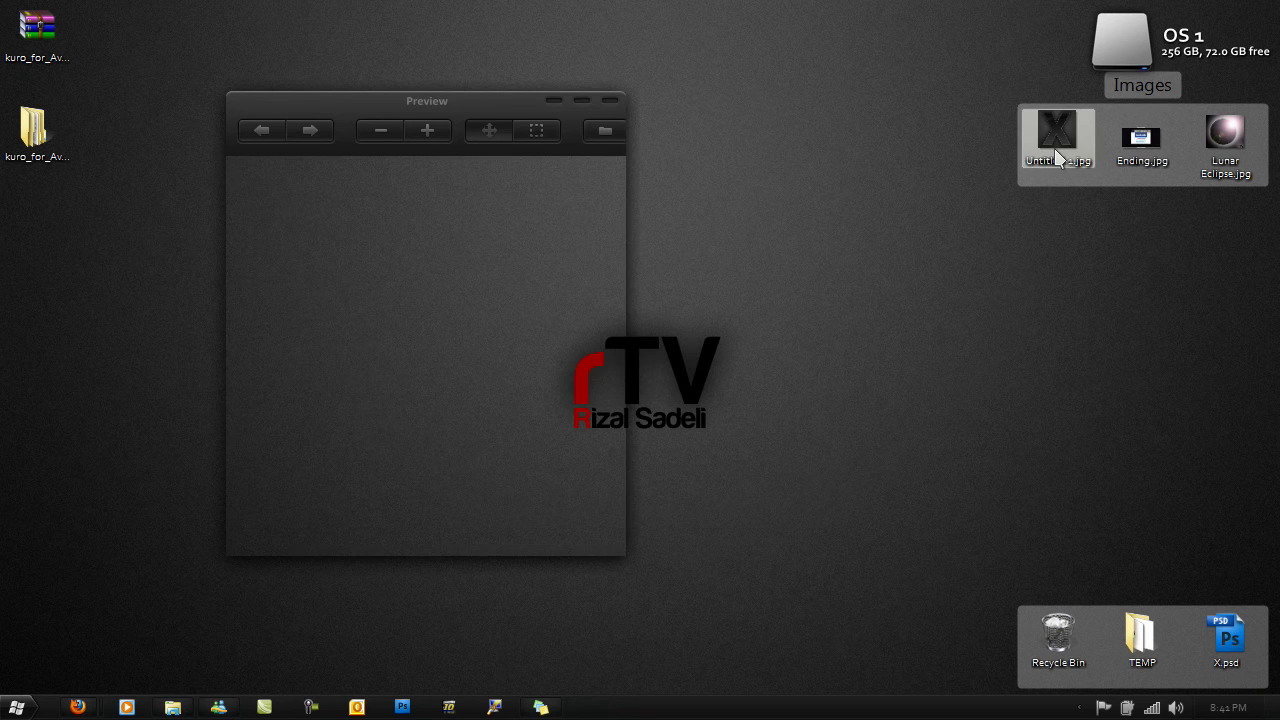
pyautogui.moveTo(505, 106); pyautogui.dragTo(670, 98)
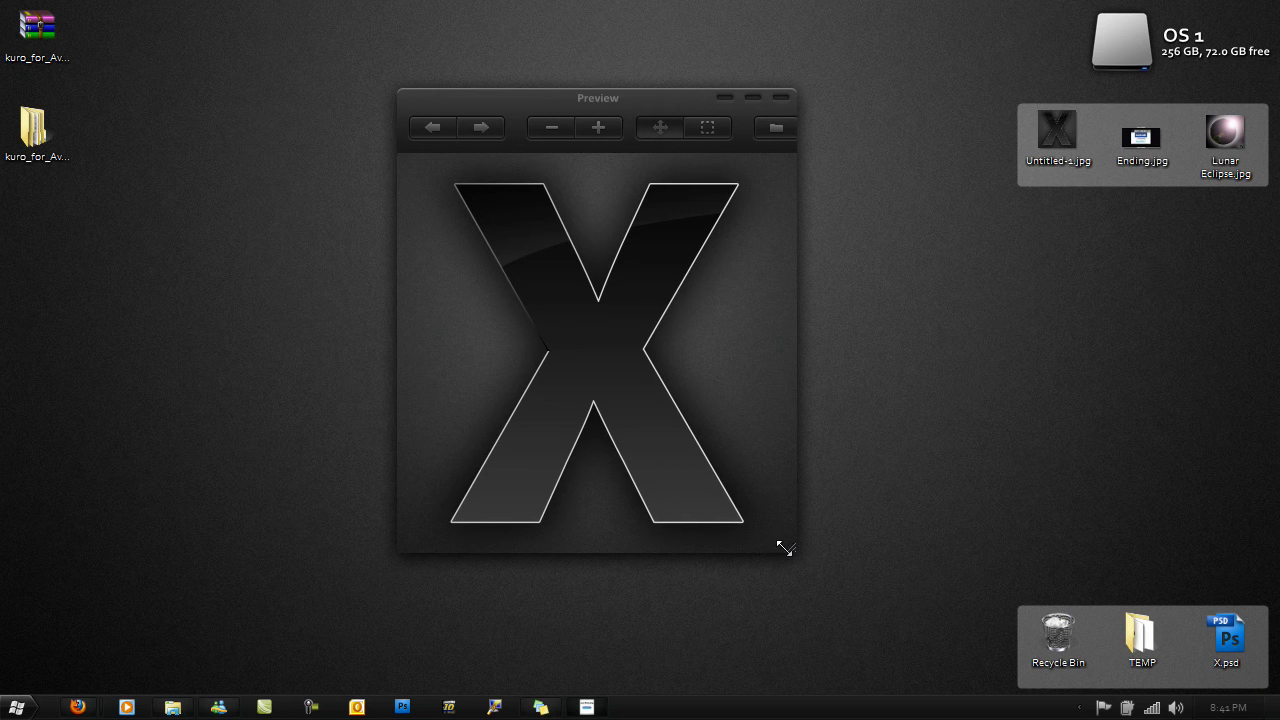
pyautogui.moveTo(780, 546); pyautogui.dragTo(932, 536)
pyautogui.moveTo(680, 104); pyautogui.dragTo(558, 93)
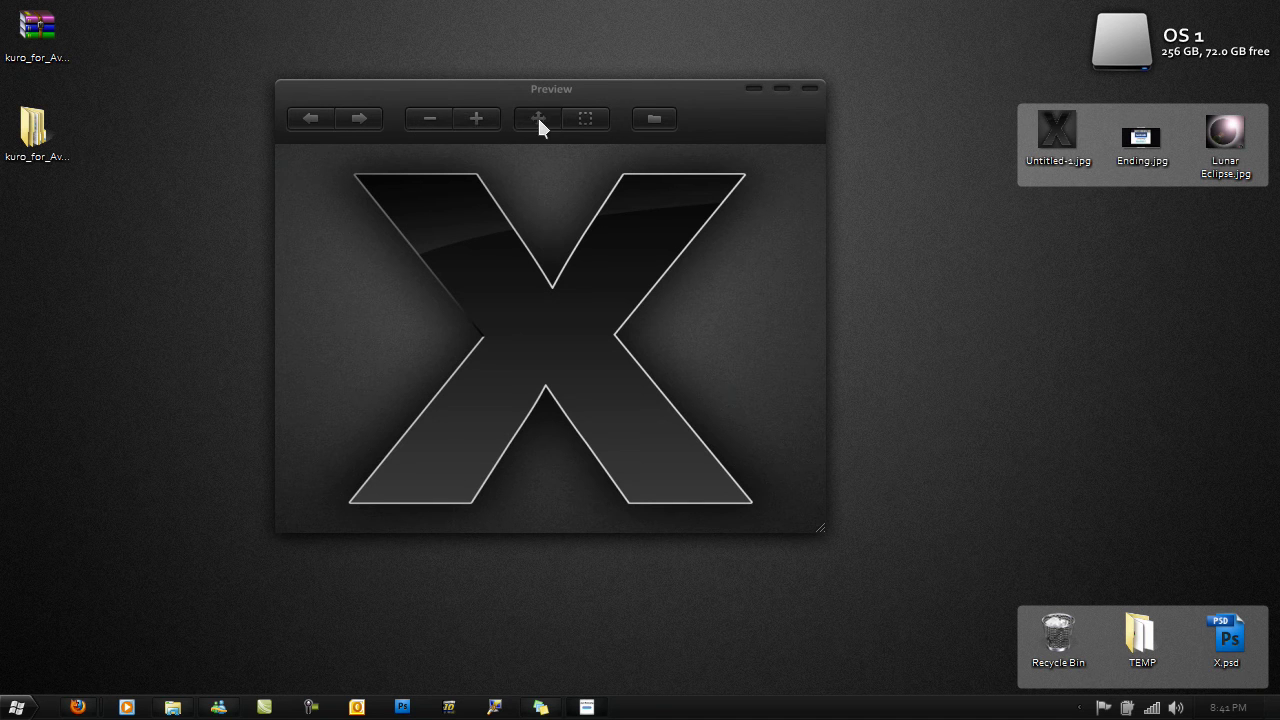
# Zoom in on the X image and pan around its enlarged details.
pyautogui.click(463, 107)
pyautogui.moveTo(586, 266); pyautogui.dragTo(312, 199)
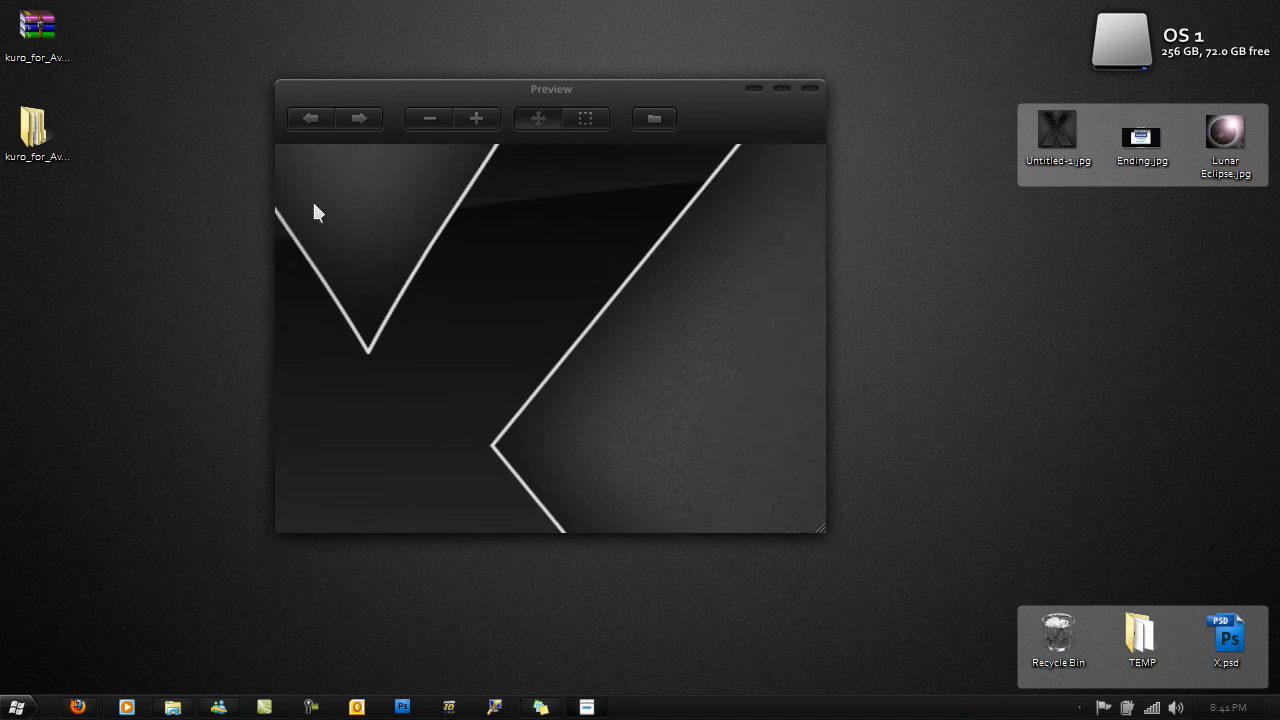
pyautogui.scroll(-2, 560, 205)
# Zoom back out, crop the image to a selection around the X, and enlarge the Preview window.
pyautogui.click(587, 122)
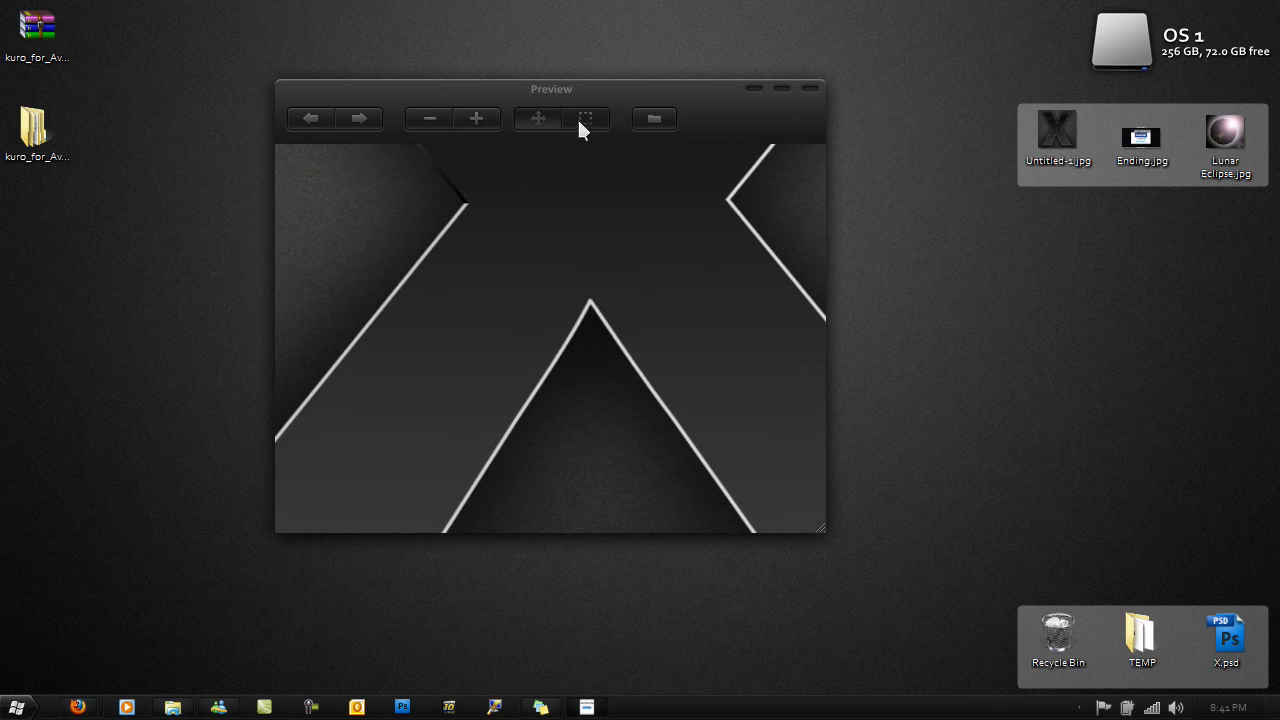
pyautogui.click(443, 118)
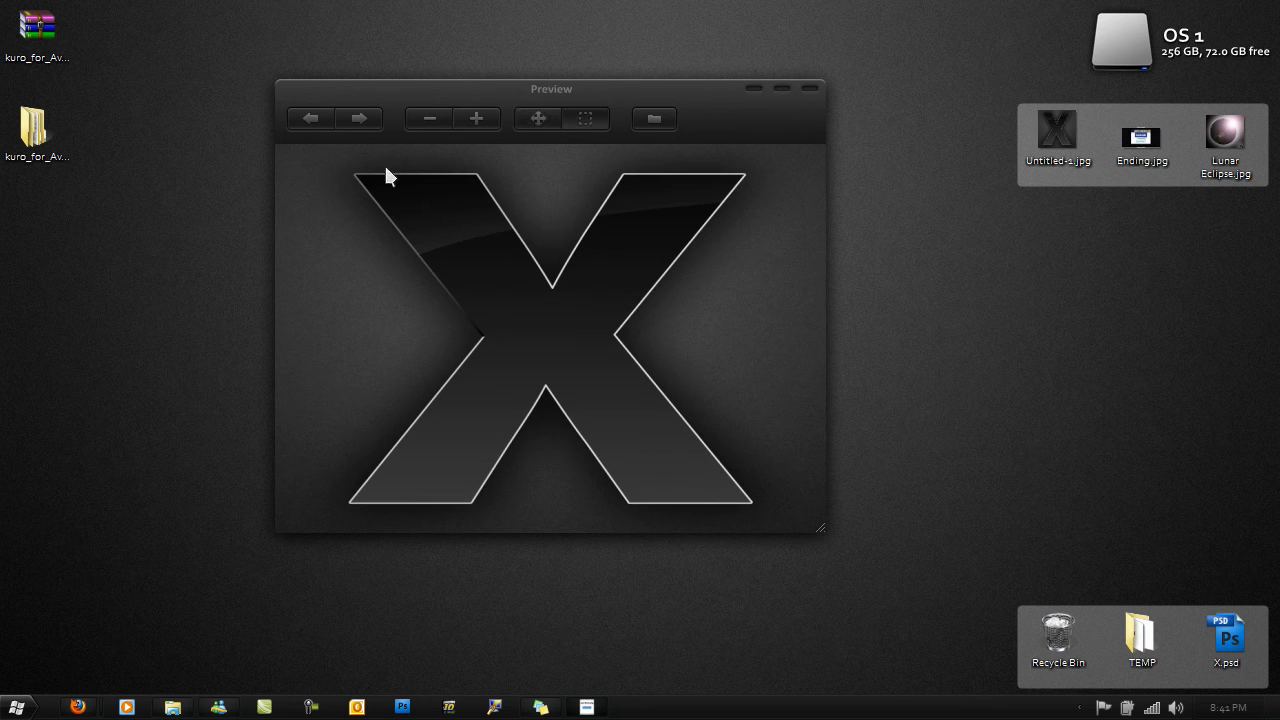
pyautogui.moveTo(322, 162); pyautogui.dragTo(767, 519)
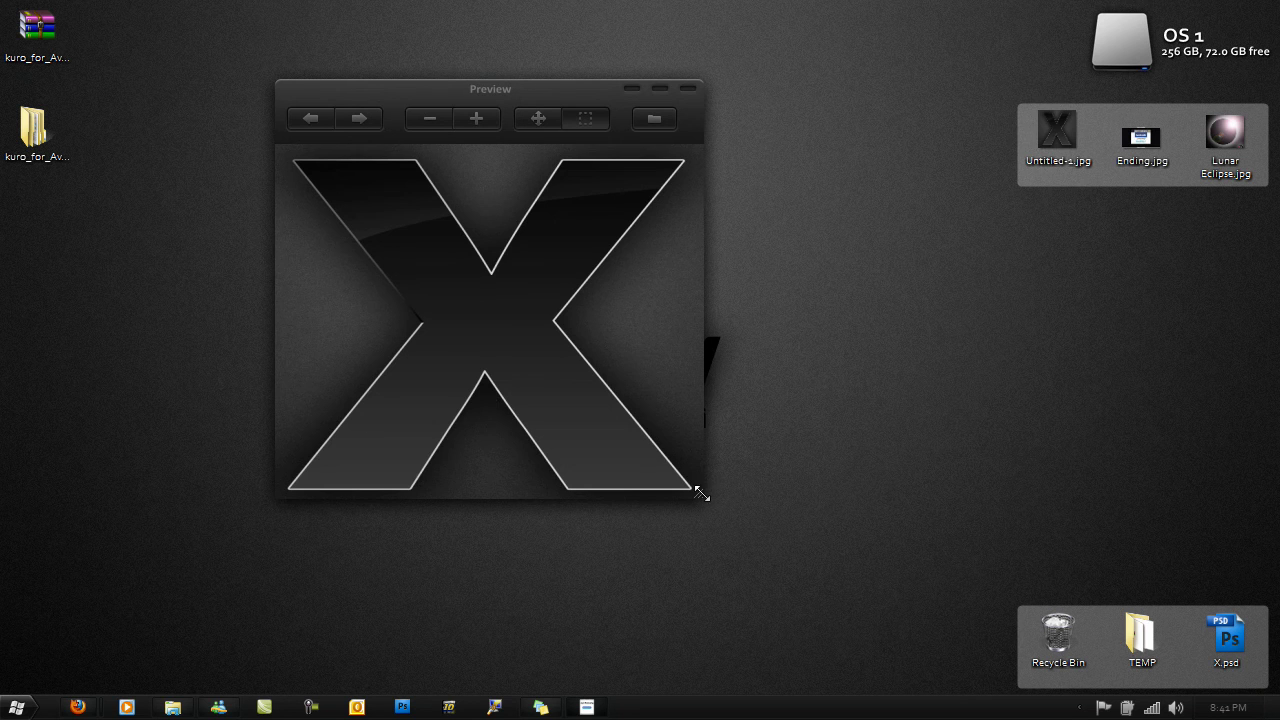
pyautogui.moveTo(698, 494); pyautogui.dragTo(715, 563)
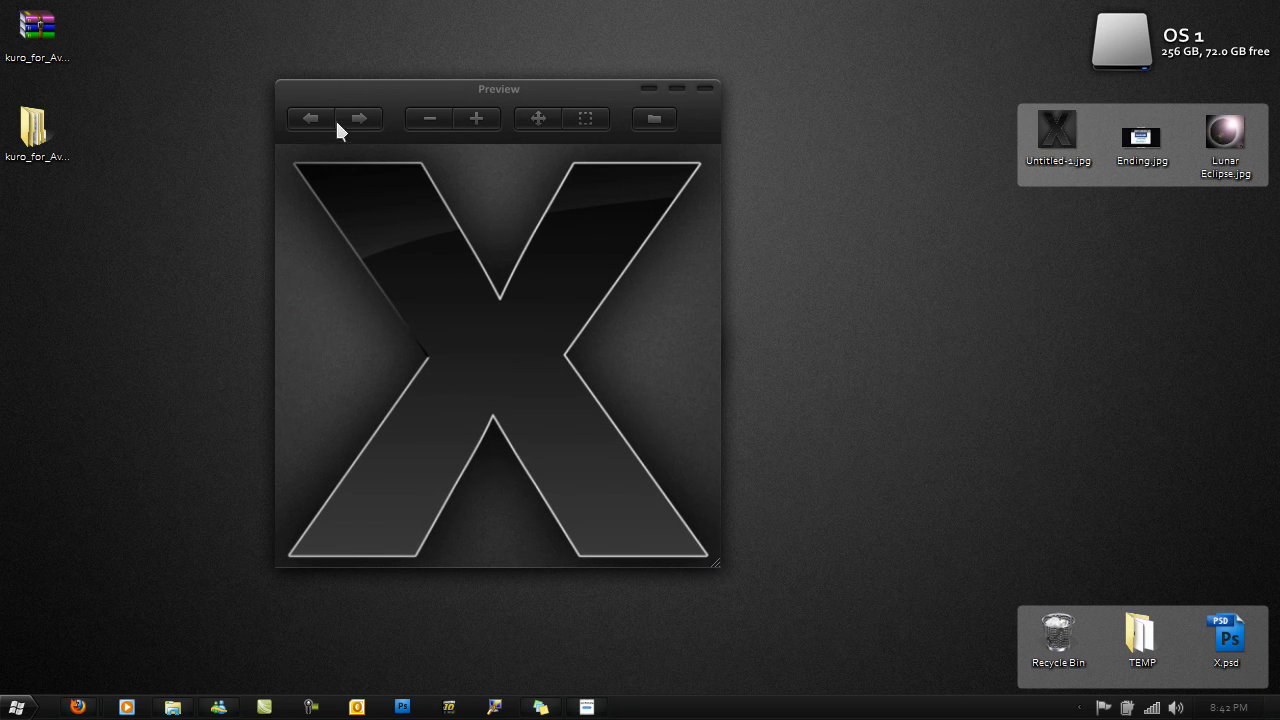
# Page forward through the desktop images until the X image is shown again, repositioning the Preview window.
pyautogui.moveTo(494, 95); pyautogui.dragTo(577, 86)
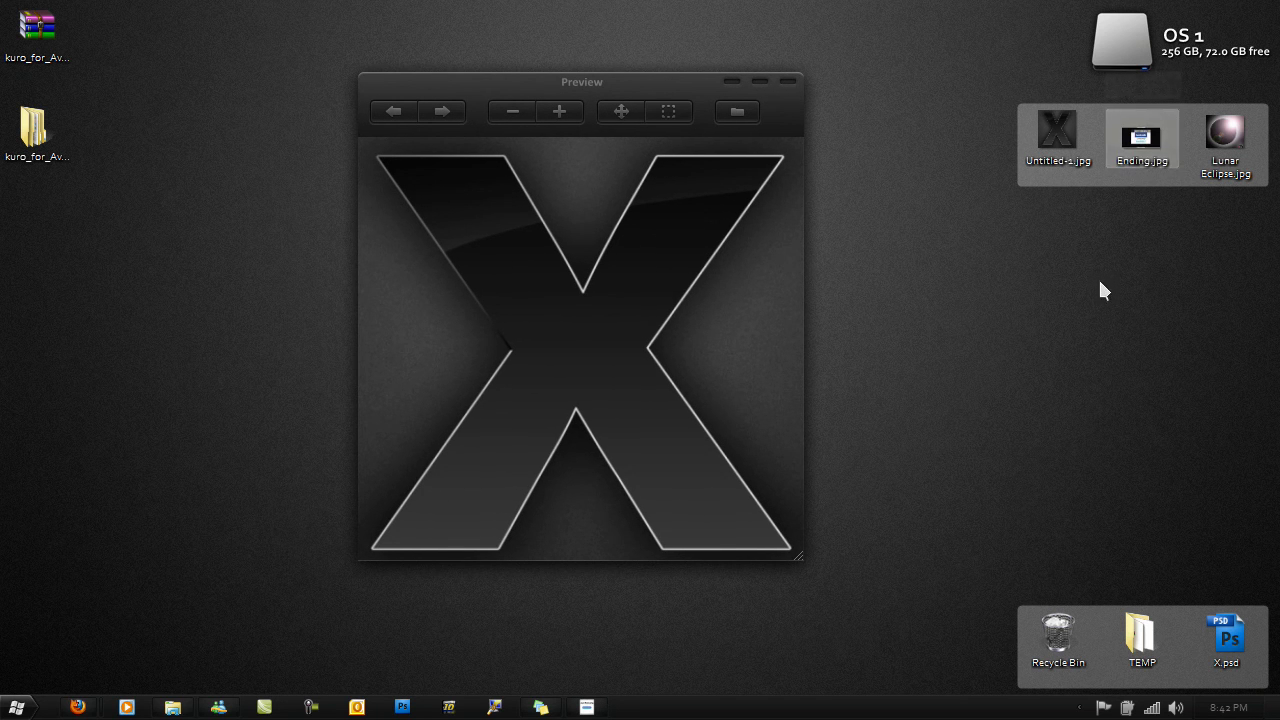
pyautogui.click(447, 117)
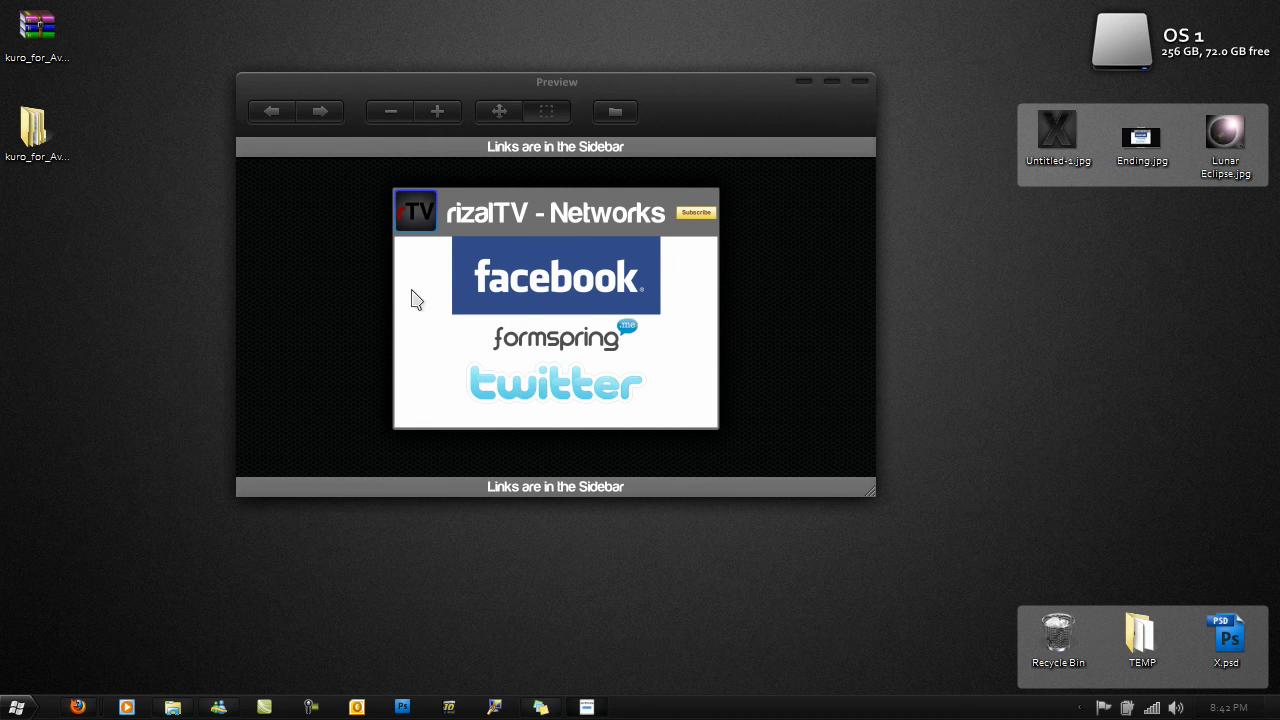
pyautogui.click(322, 111)
pyautogui.click(322, 111)
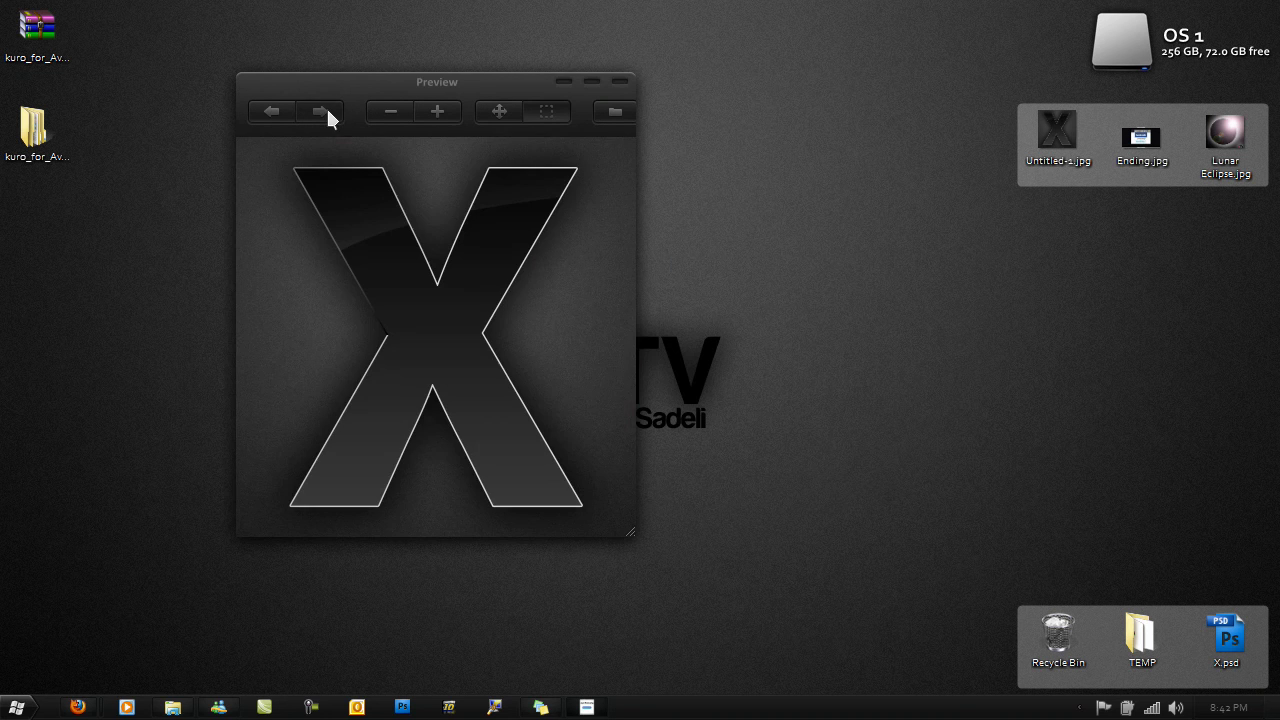
pyautogui.moveTo(420, 87); pyautogui.dragTo(590, 66)
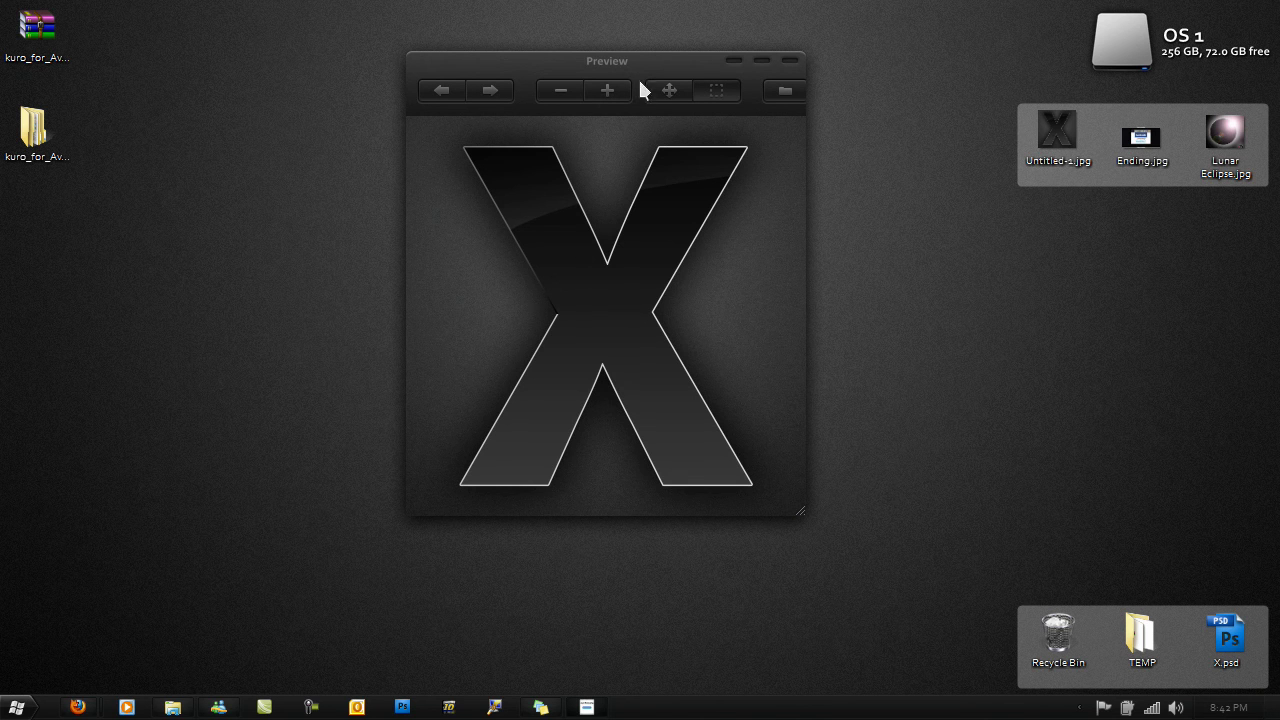
pyautogui.moveTo(640, 88); pyautogui.dragTo(567, 94)
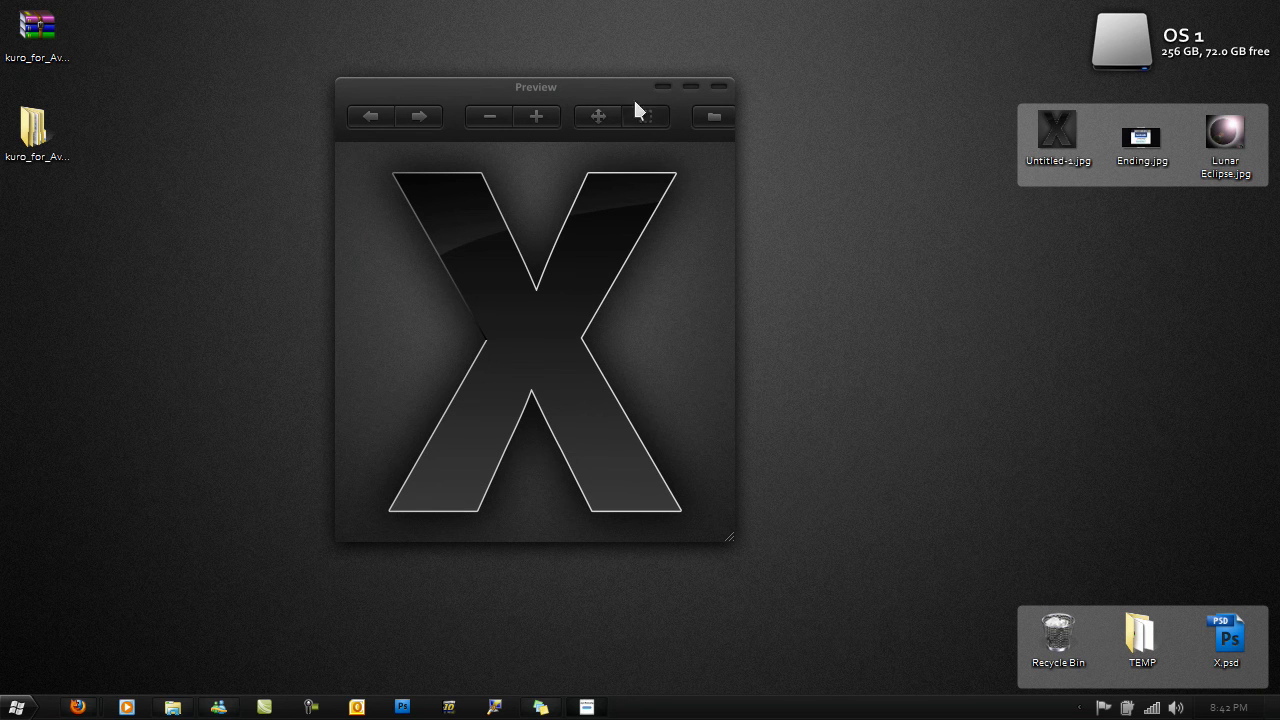
# View the dialog for opening another image and cancel it, then widen the Preview window and close the viewer.
pyautogui.click(714, 117)
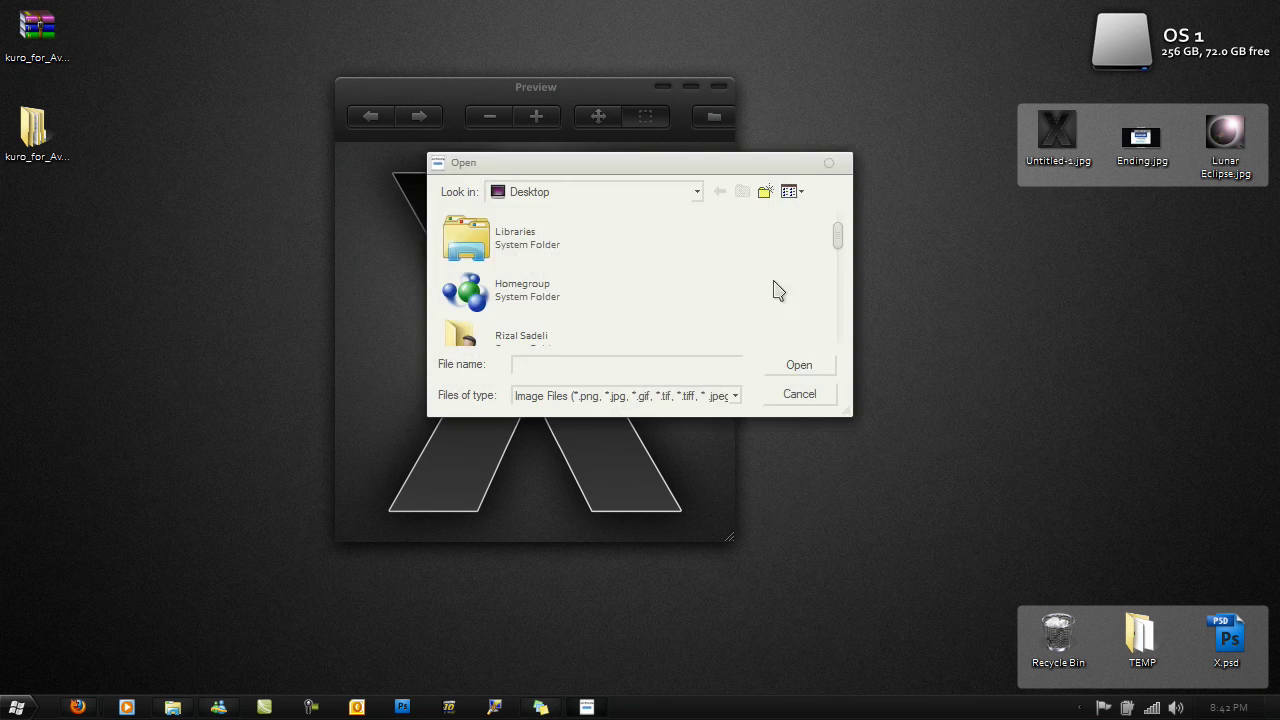
pyautogui.click(803, 396)
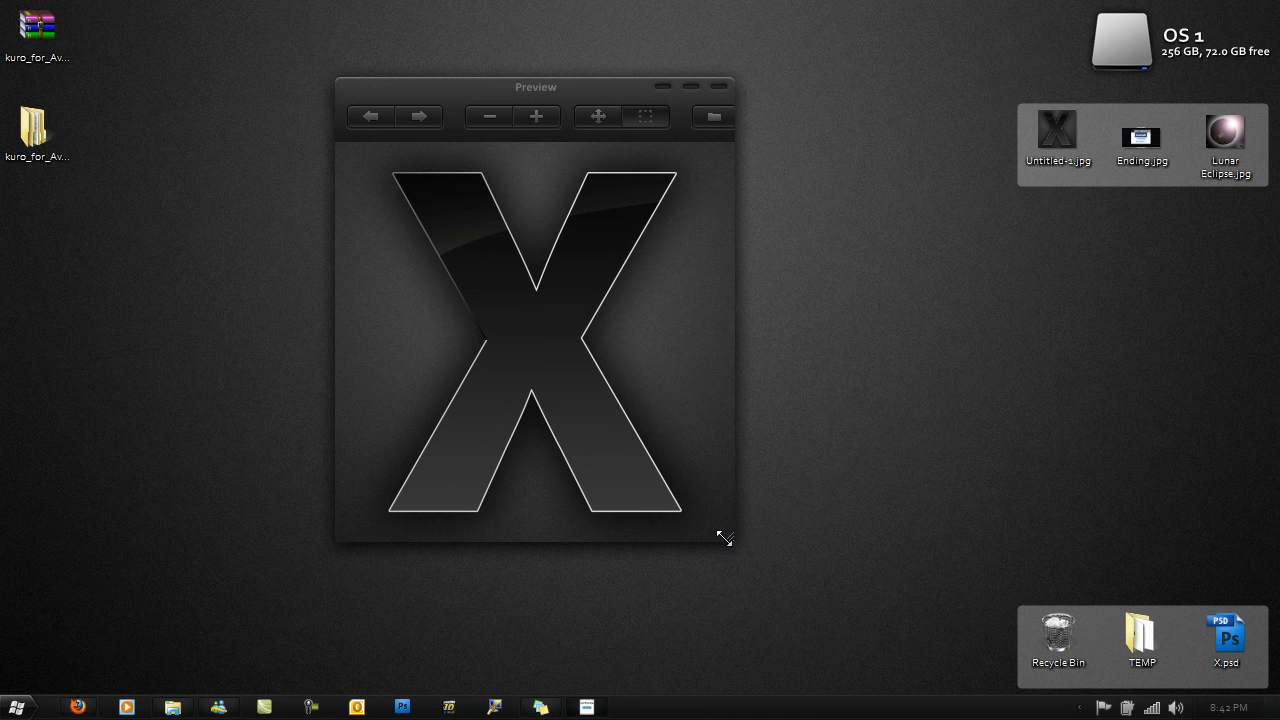
pyautogui.moveTo(723, 538); pyautogui.dragTo(797, 545)
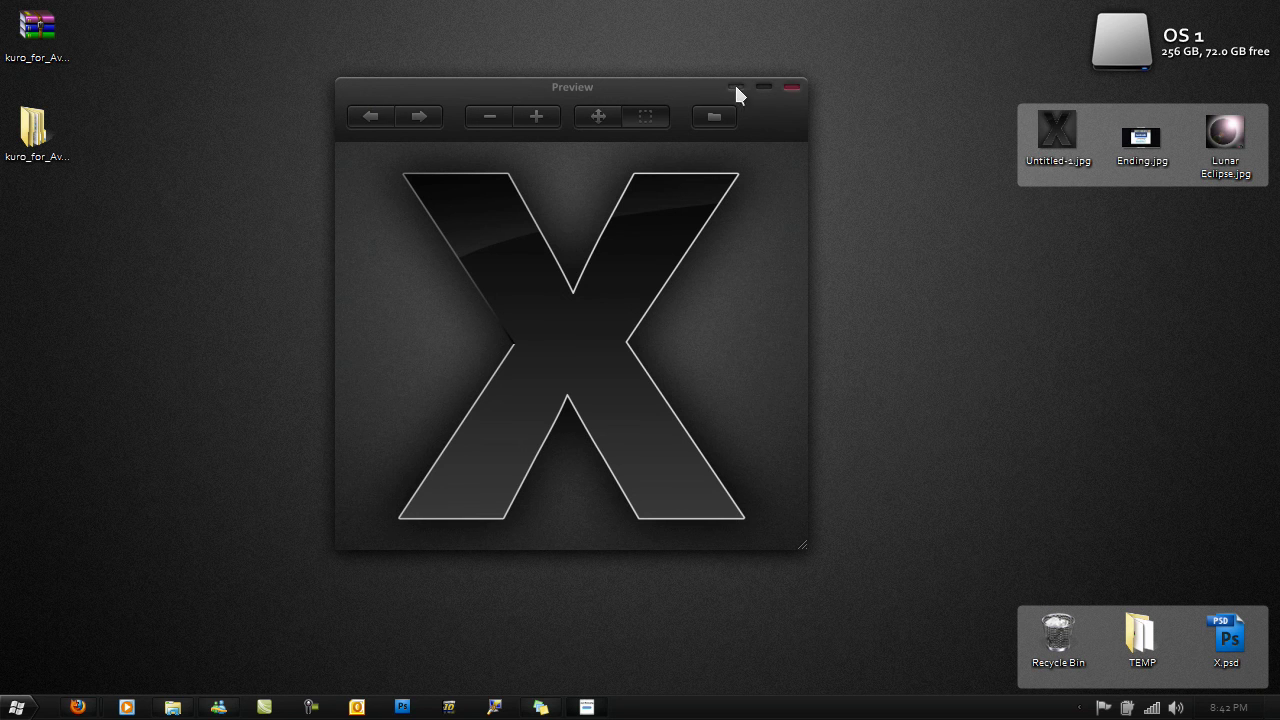
pyautogui.click(791, 86)
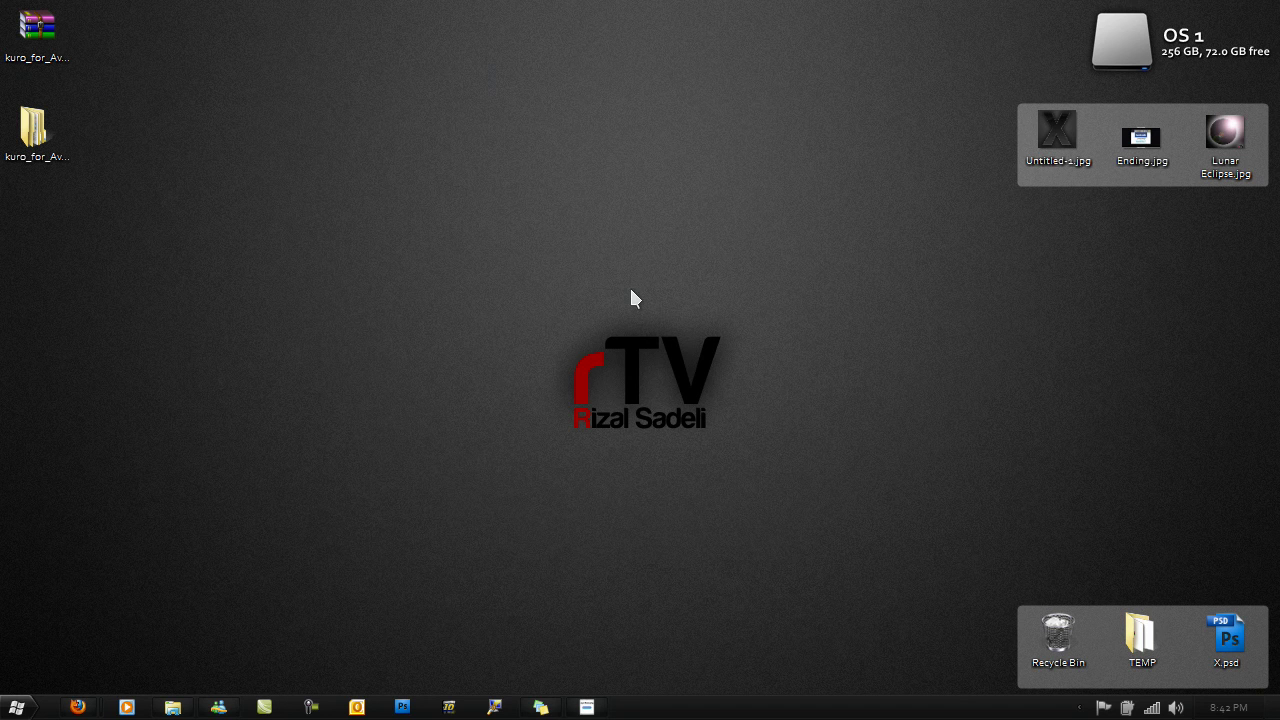